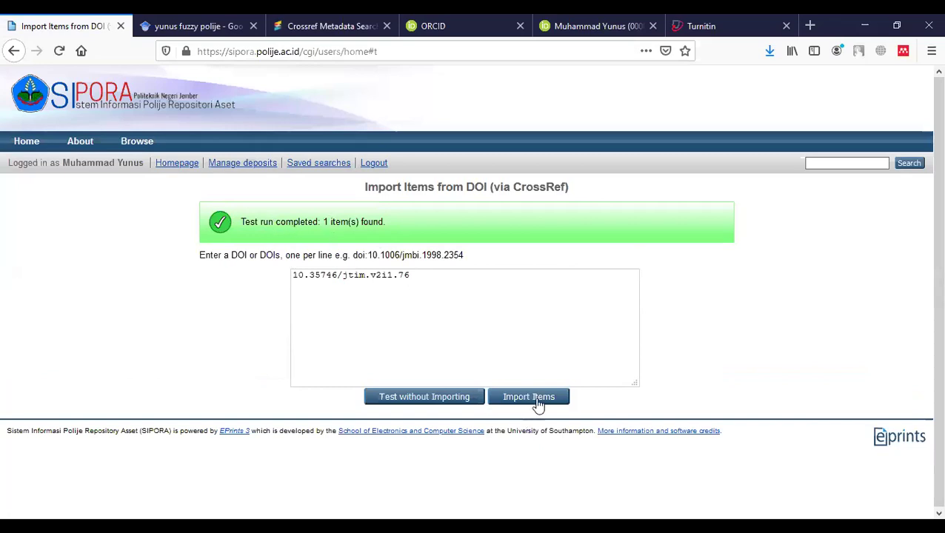
Import the item with DOI 10.35746/jtim.v2i1.76 and keep its item type as Article
{"action": "left_click", "coordinate": [538, 400]}
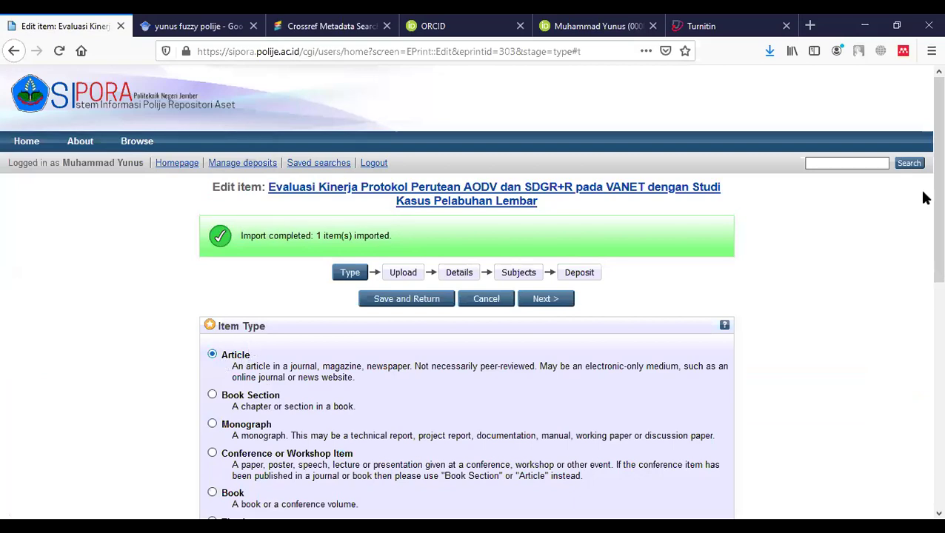
{"action": "scroll", "coordinate": [922, 230], "scroll_direction": "down", "scroll_amount": 2}
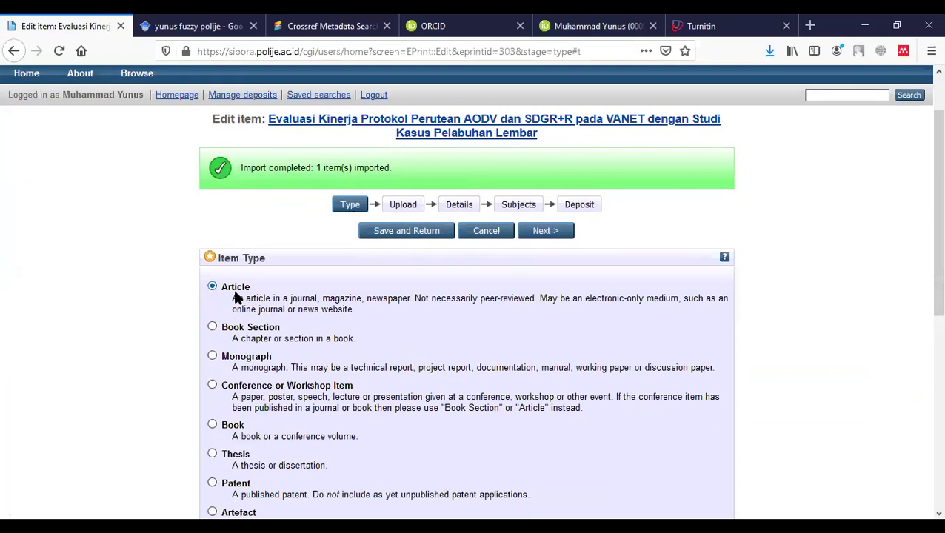
{"action": "scroll", "coordinate": [449, 221], "scroll_direction": "down", "scroll_amount": 4}
{"action": "scroll", "coordinate": [524, 280], "scroll_direction": "up", "scroll_amount": 5}
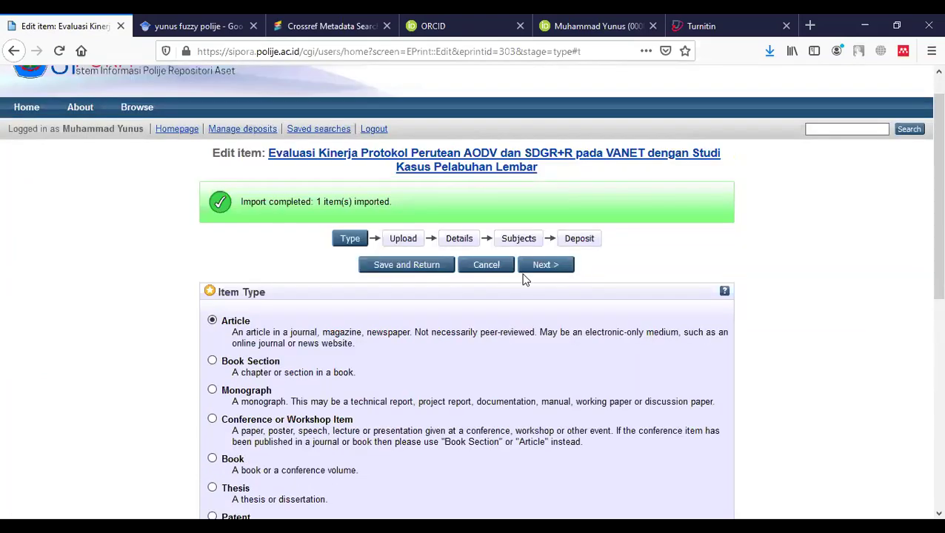
In the Upload stage, add the file "6. Hasil Cek Similarity 23%" from the Documents folder "Upload Sipora"
{"action": "left_click", "coordinate": [401, 239]}
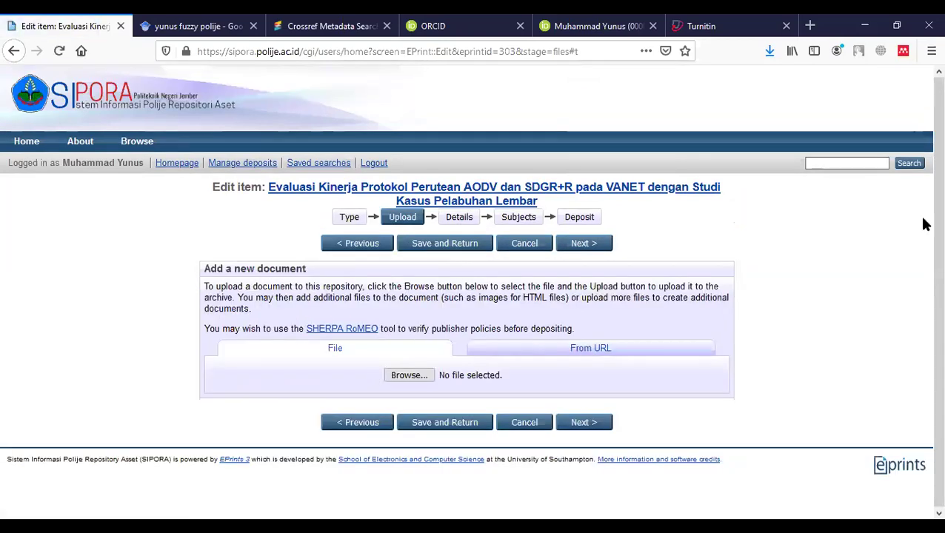
{"action": "left_click", "coordinate": [424, 376]}
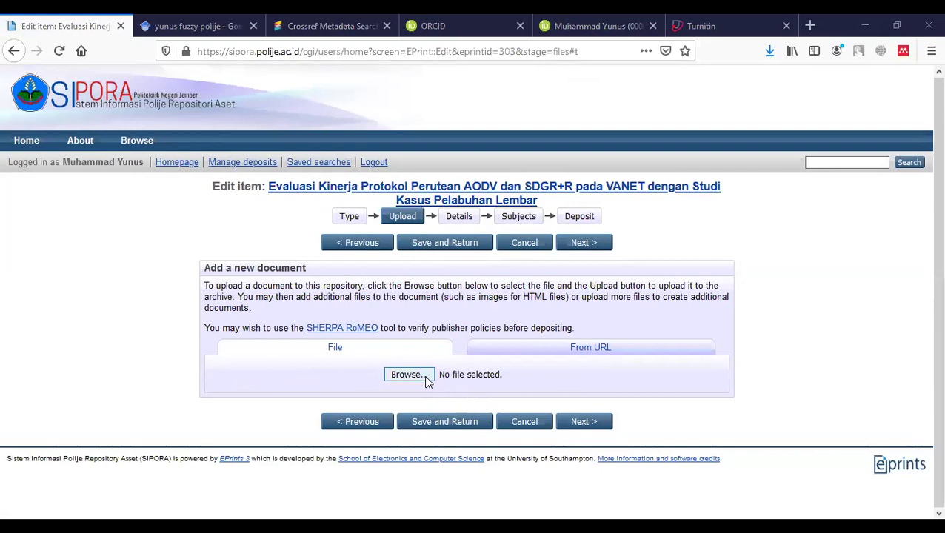
{"action": "scroll", "coordinate": [296, 260], "scroll_direction": "up", "scroll_amount": 3}
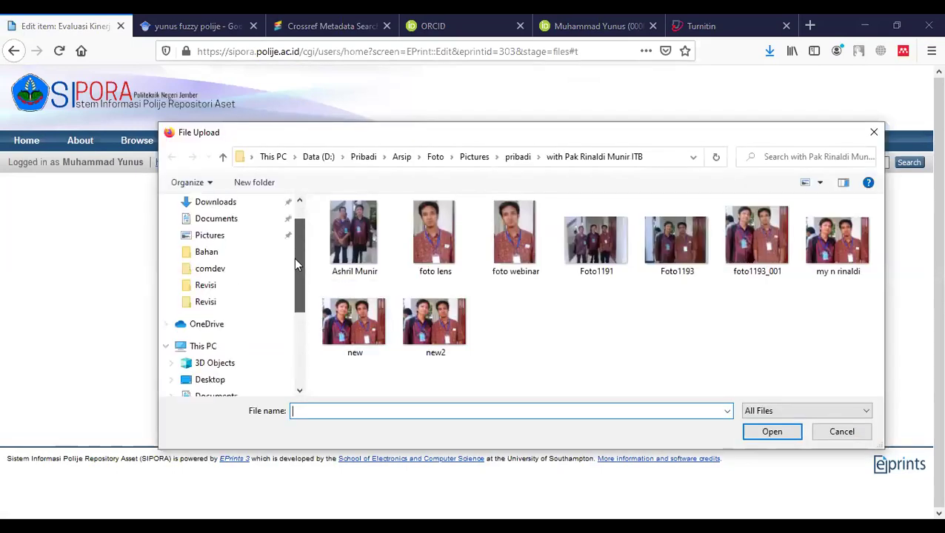
{"action": "left_click", "coordinate": [208, 255]}
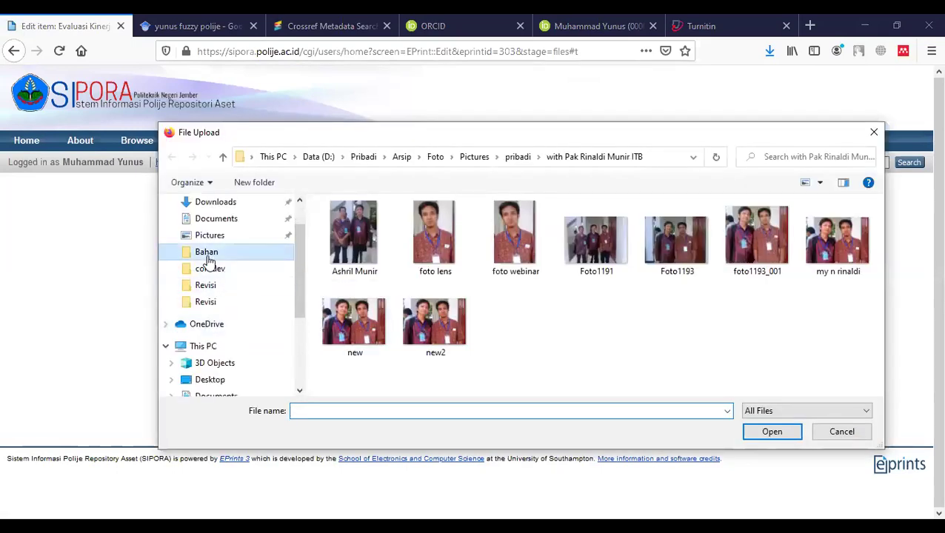
{"action": "scroll", "coordinate": [305, 281], "scroll_direction": "up", "scroll_amount": 3}
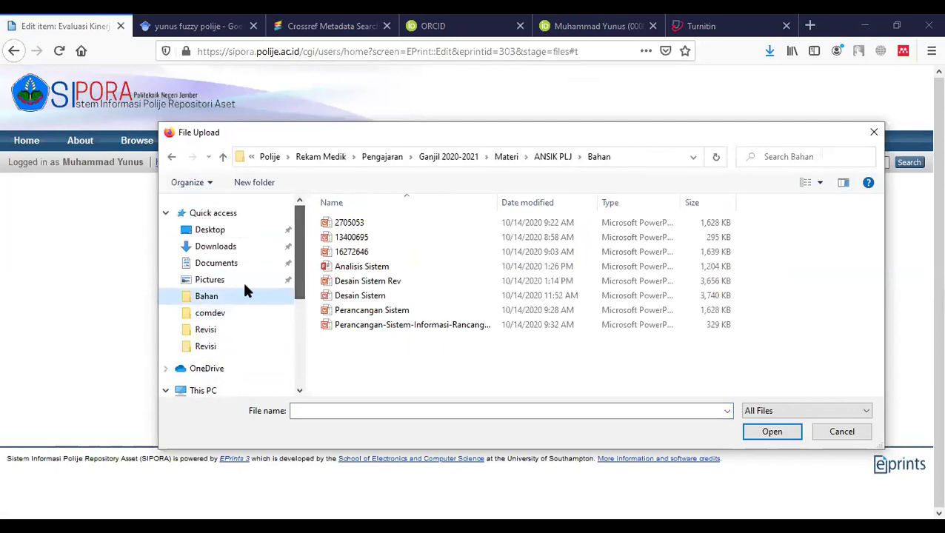
{"action": "left_click", "coordinate": [254, 268]}
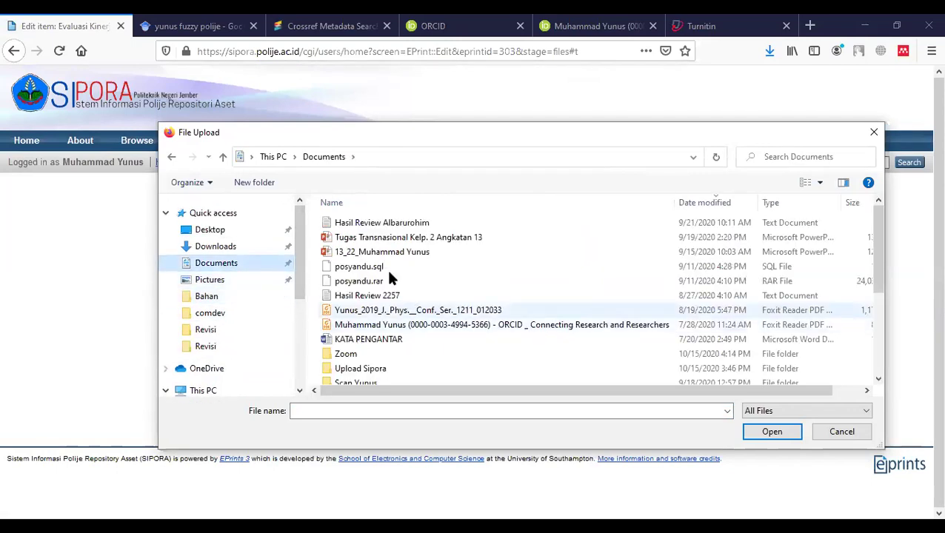
{"action": "double_click", "coordinate": [367, 368]}
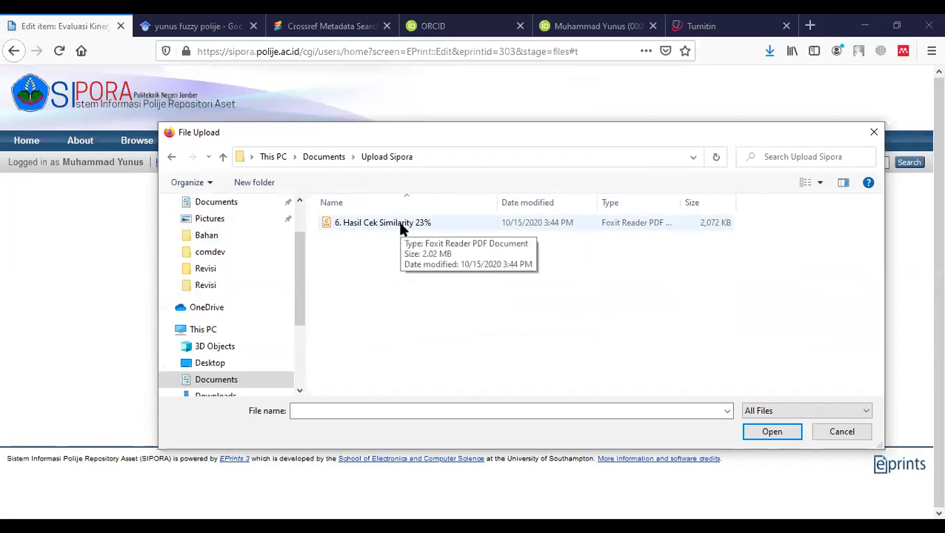
{"action": "left_click", "coordinate": [400, 224]}
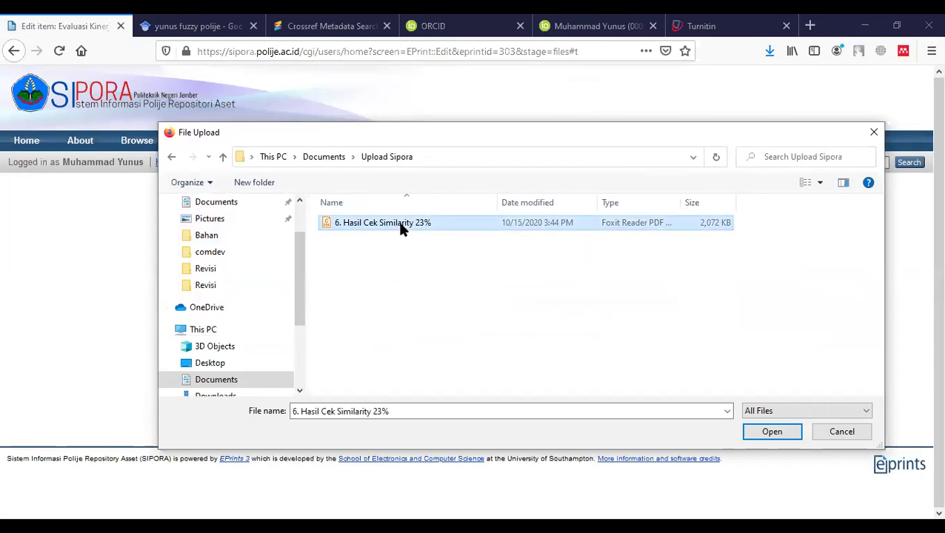
{"action": "left_click", "coordinate": [772, 432]}
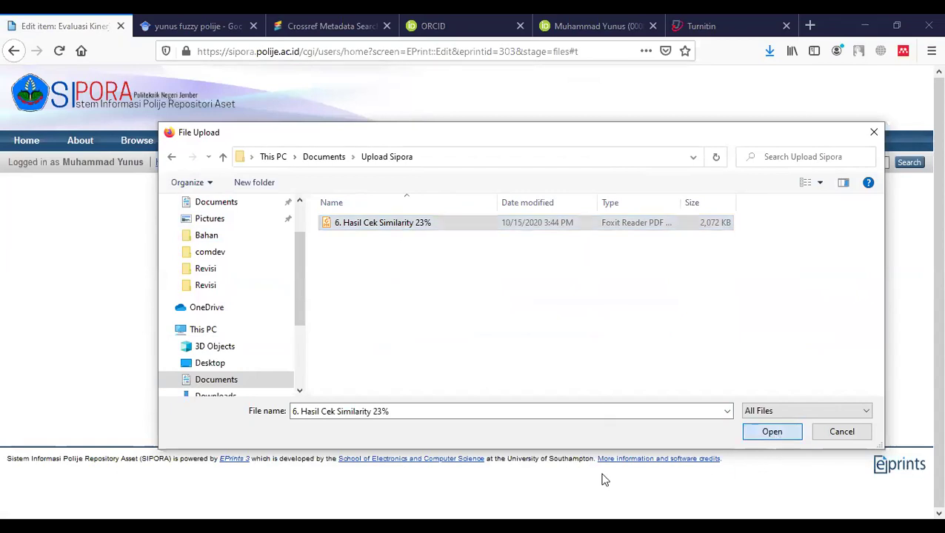
{"action": "scroll", "coordinate": [924, 373], "scroll_direction": "down", "scroll_amount": 1}
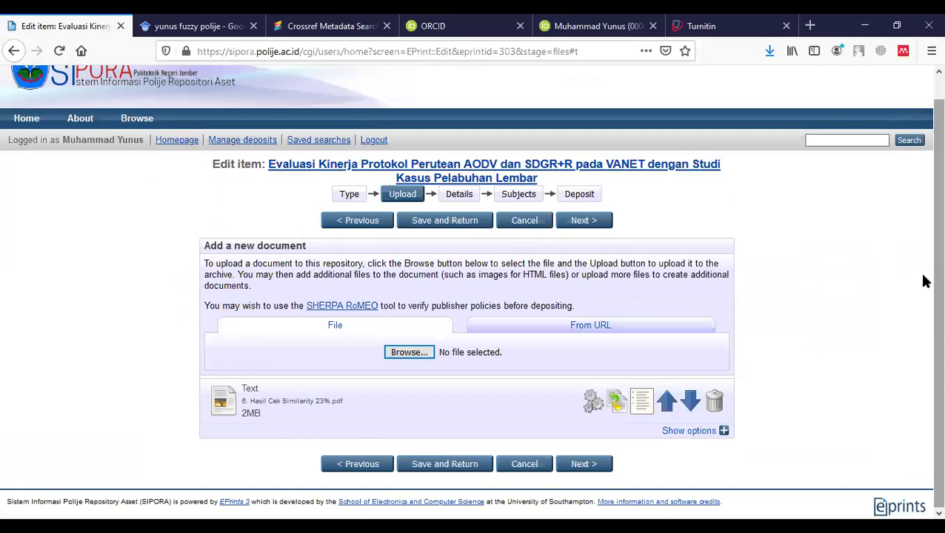
Show the uploaded file's options and enter "Hasil Similarity" as its description
{"action": "left_click", "coordinate": [689, 432]}
{"action": "scroll", "coordinate": [919, 355], "scroll_direction": "down", "scroll_amount": 5}
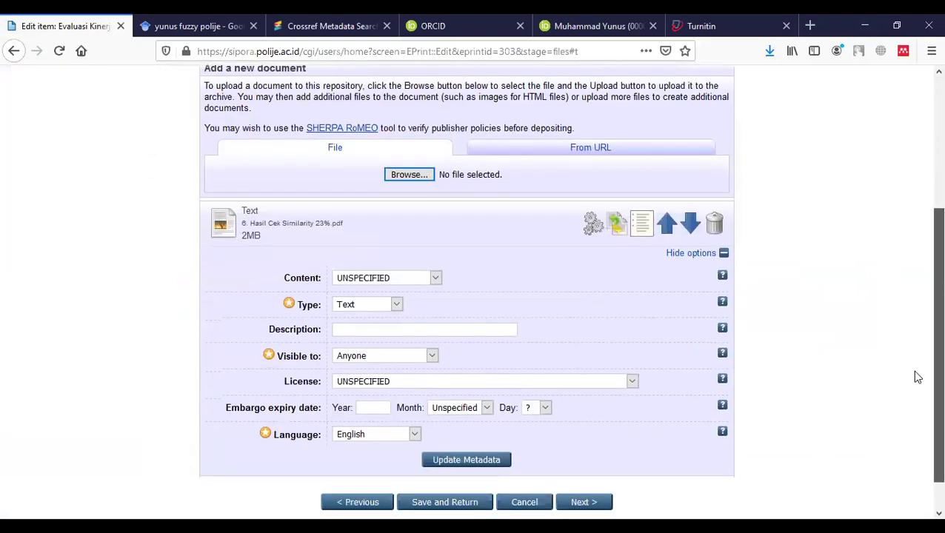
{"action": "left_click", "coordinate": [360, 299]}
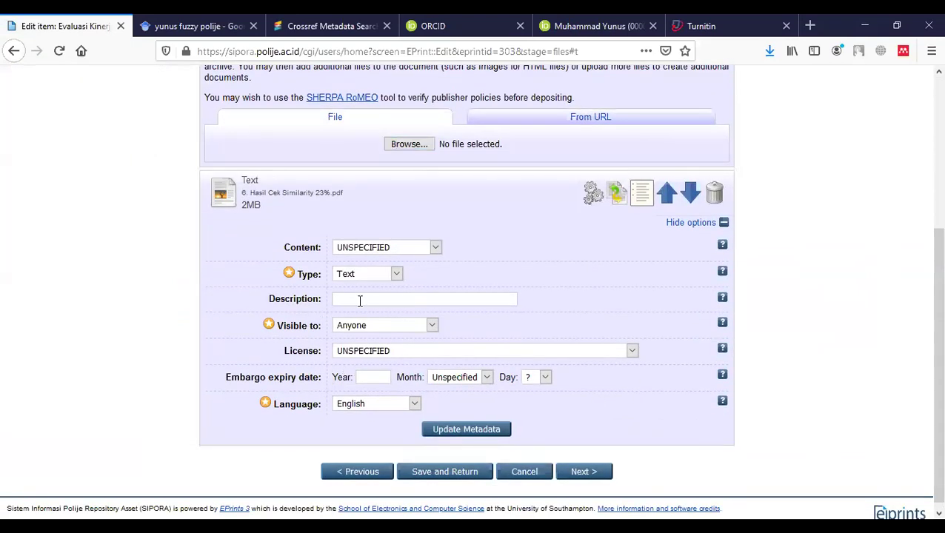
{"action": "type", "text": "Hasil Similarity"}
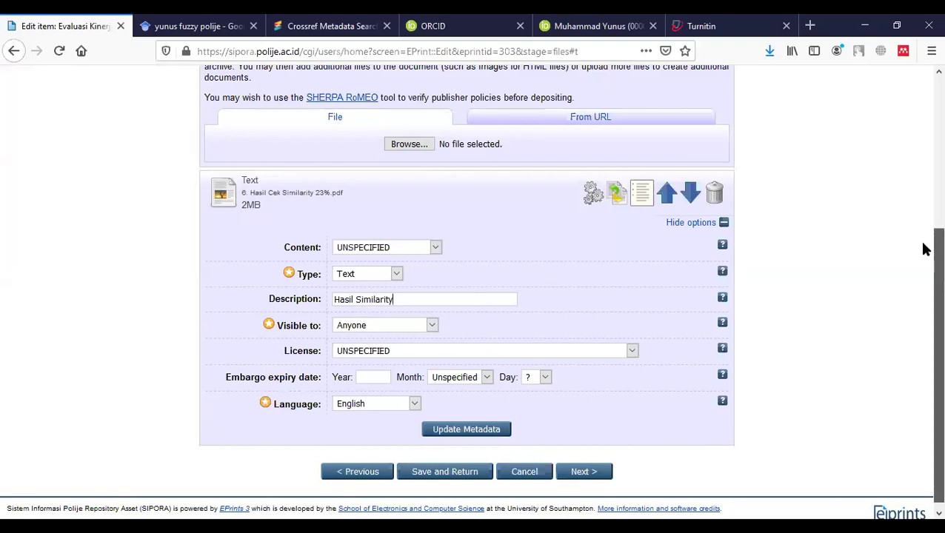
{"action": "scroll", "coordinate": [922, 249], "scroll_direction": "up", "scroll_amount": 2}
{"action": "scroll", "coordinate": [853, 270], "scroll_direction": "down", "scroll_amount": 1}
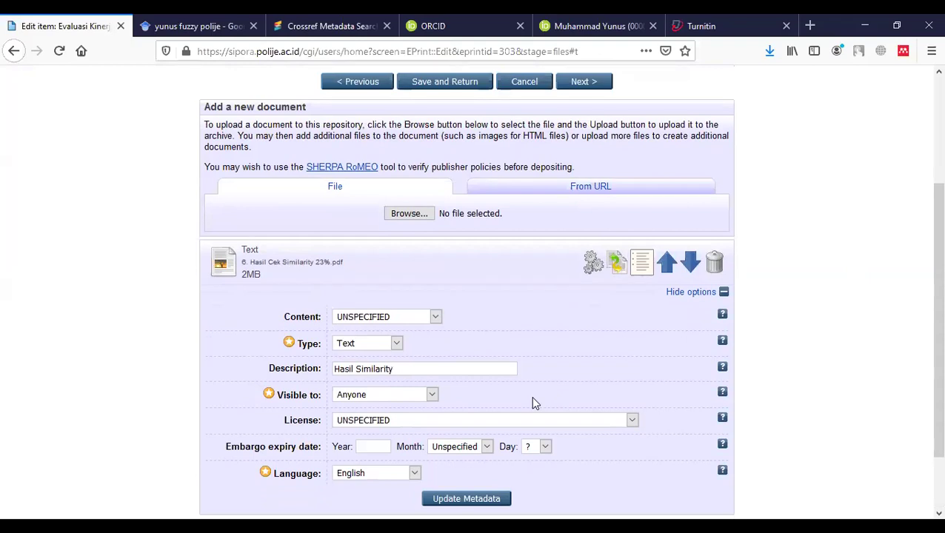
{"action": "left_click_drag", "start_coordinate": [923, 381], "coordinate": [922, 432]}
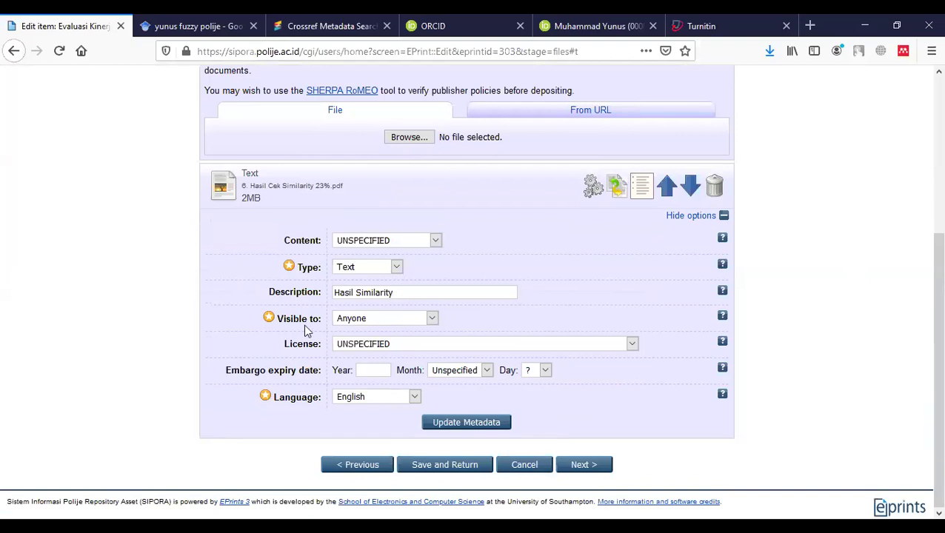
Keep the uploaded file visible to Anyone and update its metadata
{"action": "left_click", "coordinate": [430, 319]}
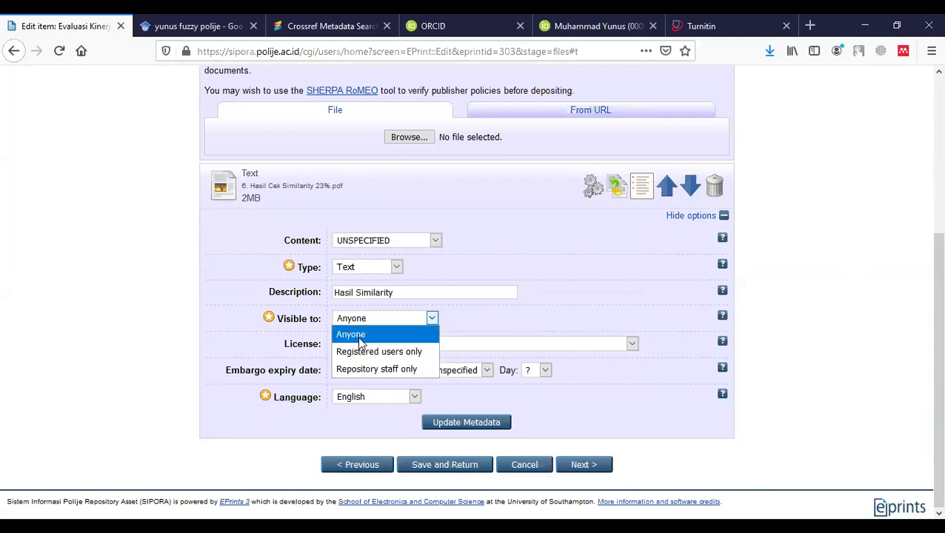
{"action": "left_click", "coordinate": [360, 338]}
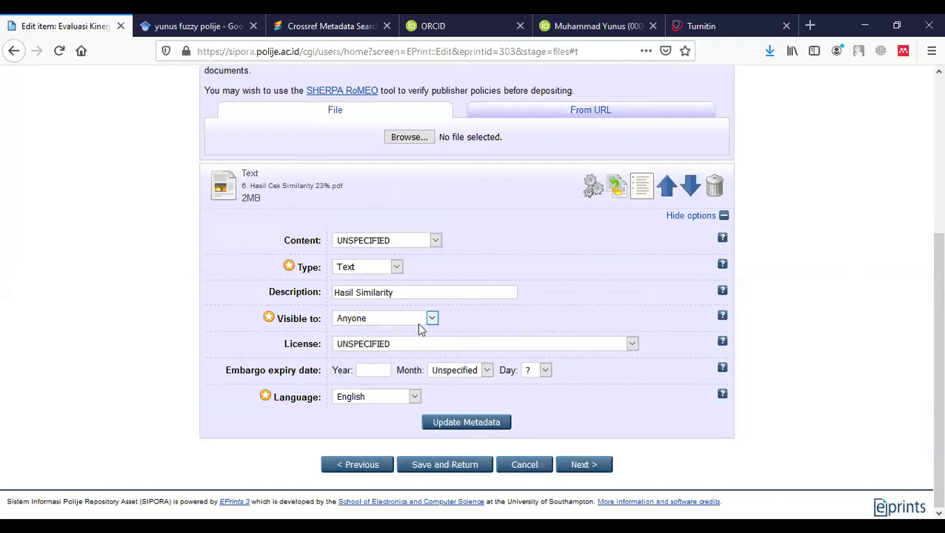
{"action": "key", "text": "alt+Down"}
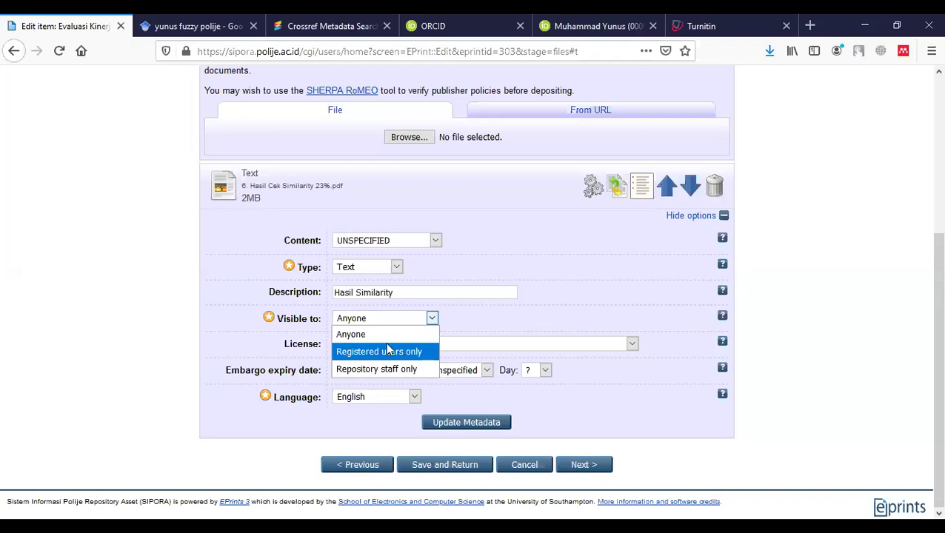
{"action": "left_click", "coordinate": [350, 335]}
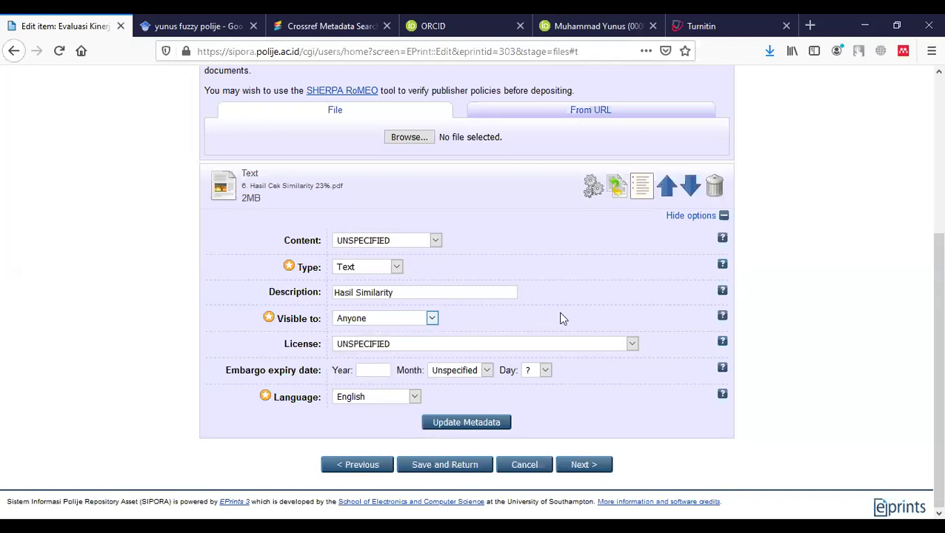
{"action": "left_click", "coordinate": [477, 428]}
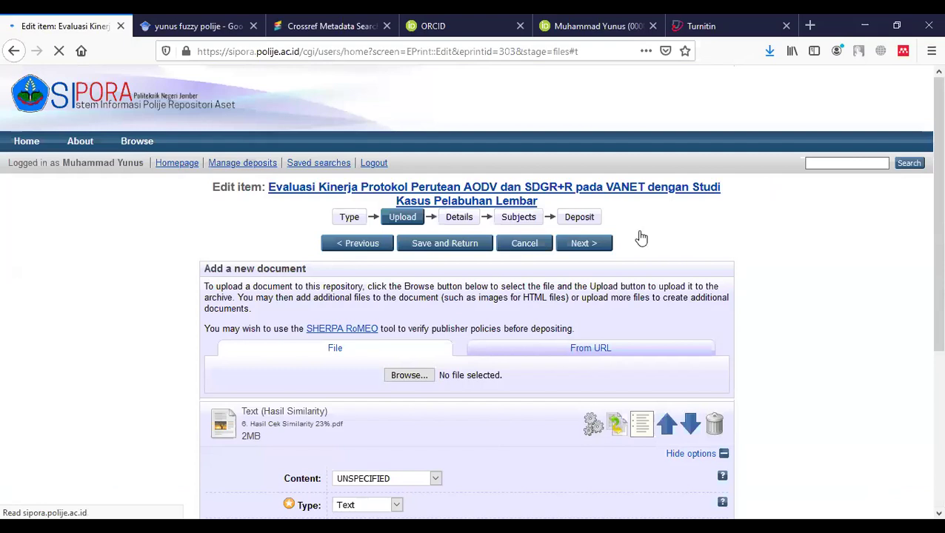
Hide the uploaded file's options and open the item's Details stage to check the title and creators
{"action": "left_click_drag", "start_coordinate": [923, 200], "coordinate": [924, 294]}
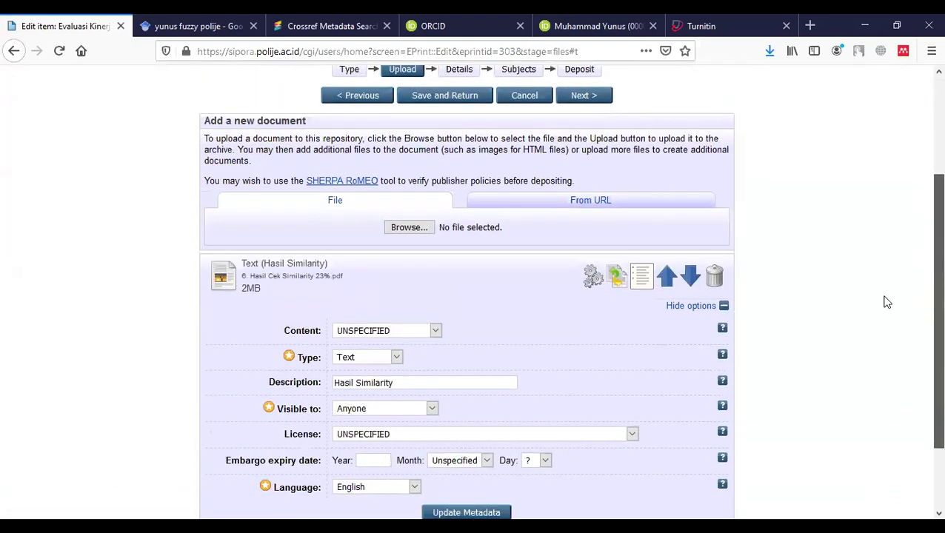
{"action": "left_click", "coordinate": [691, 306]}
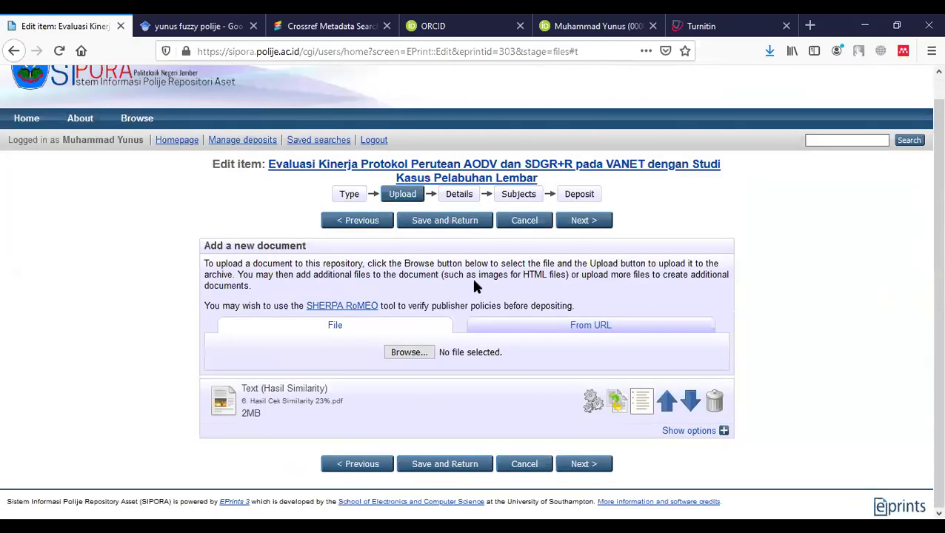
{"action": "left_click", "coordinate": [463, 197]}
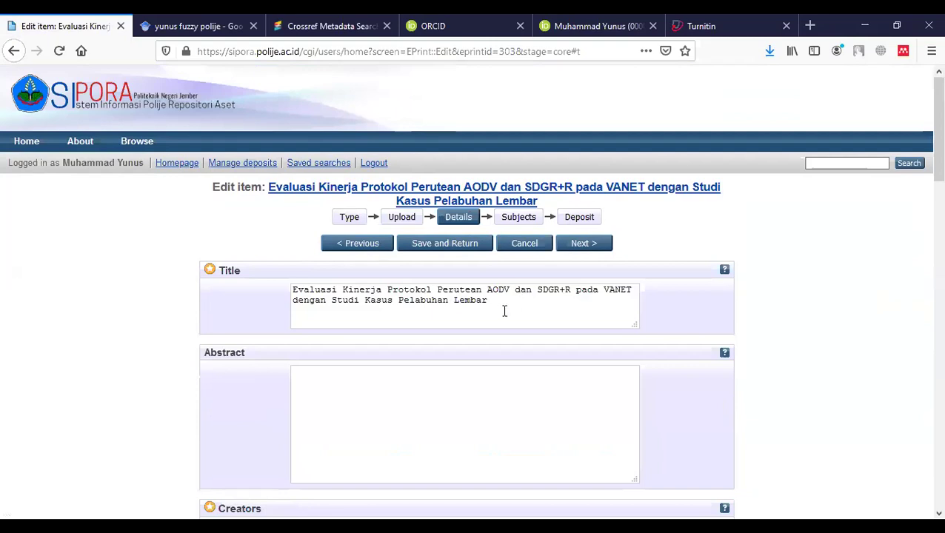
{"action": "left_click", "coordinate": [507, 302]}
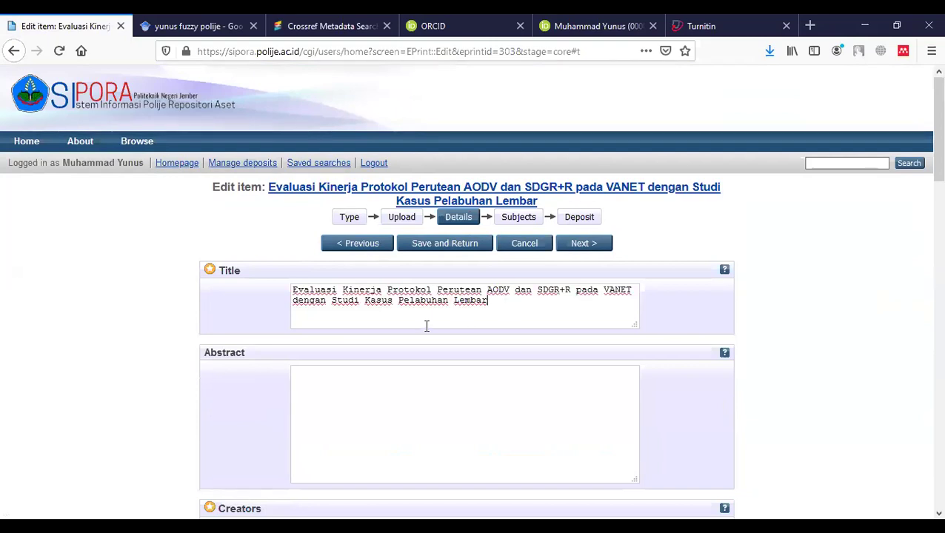
{"action": "scroll", "coordinate": [922, 223], "scroll_direction": "down", "scroll_amount": 4}
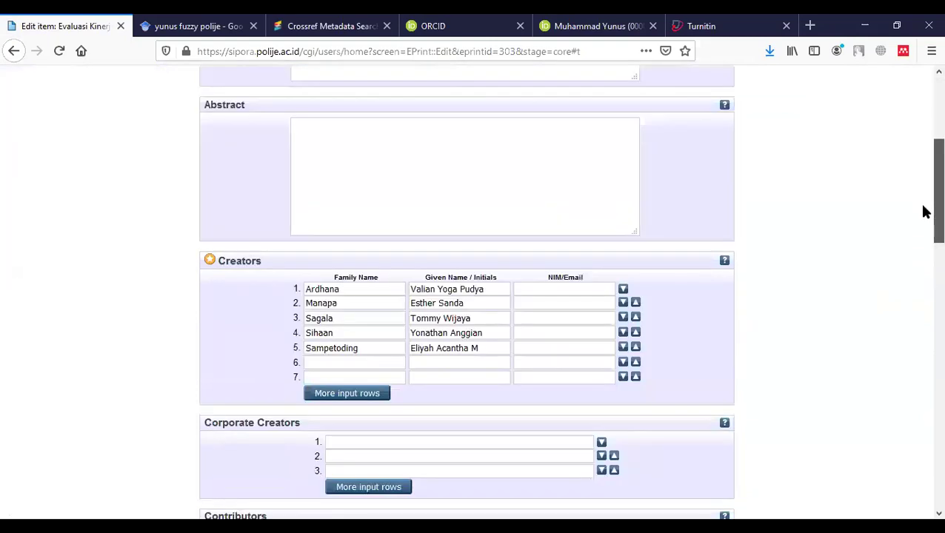
{"action": "scroll", "coordinate": [925, 222], "scroll_direction": "up", "scroll_amount": 2}
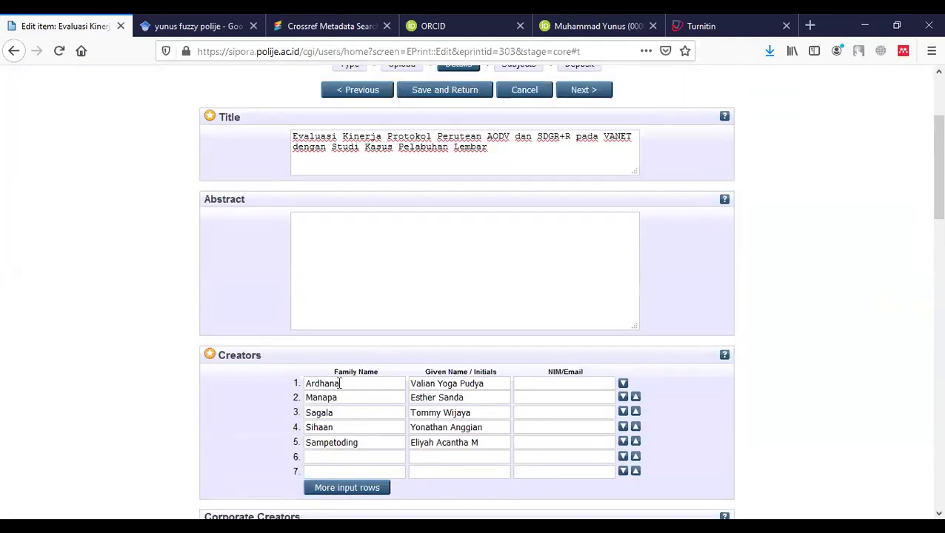
{"action": "left_click_drag", "start_coordinate": [339, 384], "coordinate": [309, 386]}
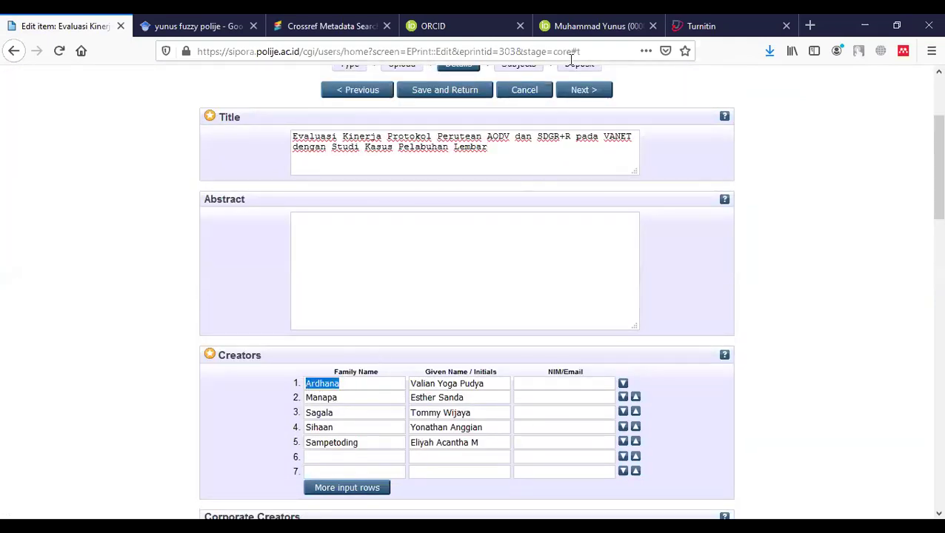
Copy the DOI 10.35746/jtim.v2i1.86 from the author's ORCID works list and return to the repository item's details
{"action": "left_click", "coordinate": [587, 26]}
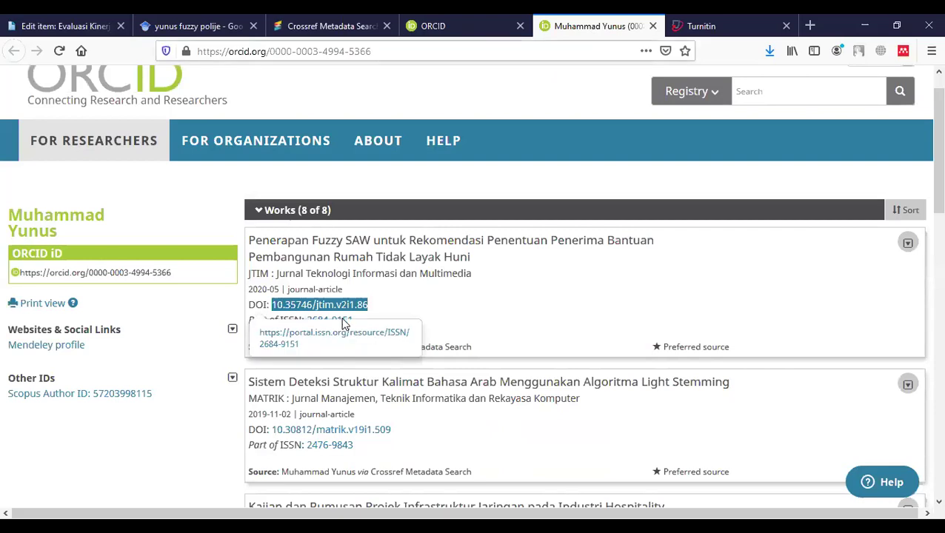
{"action": "left_click", "coordinate": [333, 26]}
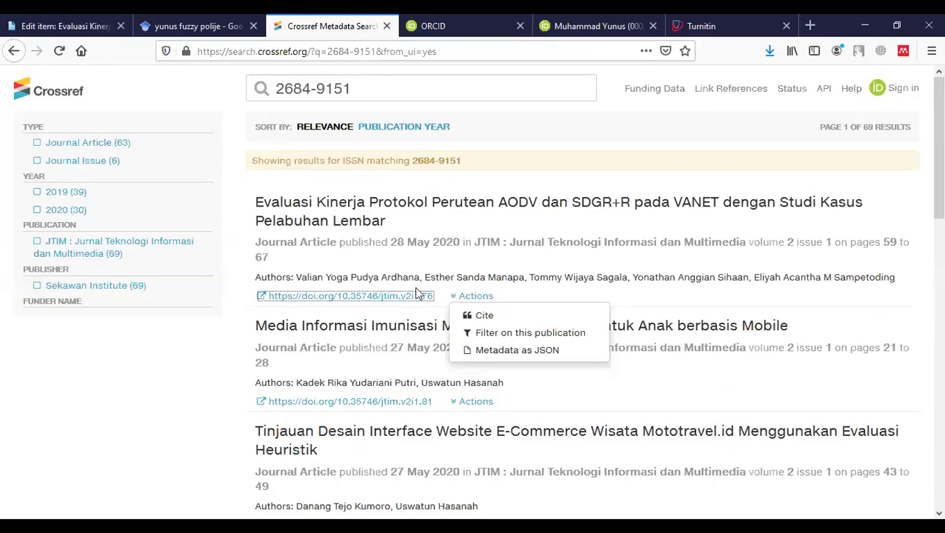
{"action": "left_click", "coordinate": [568, 32]}
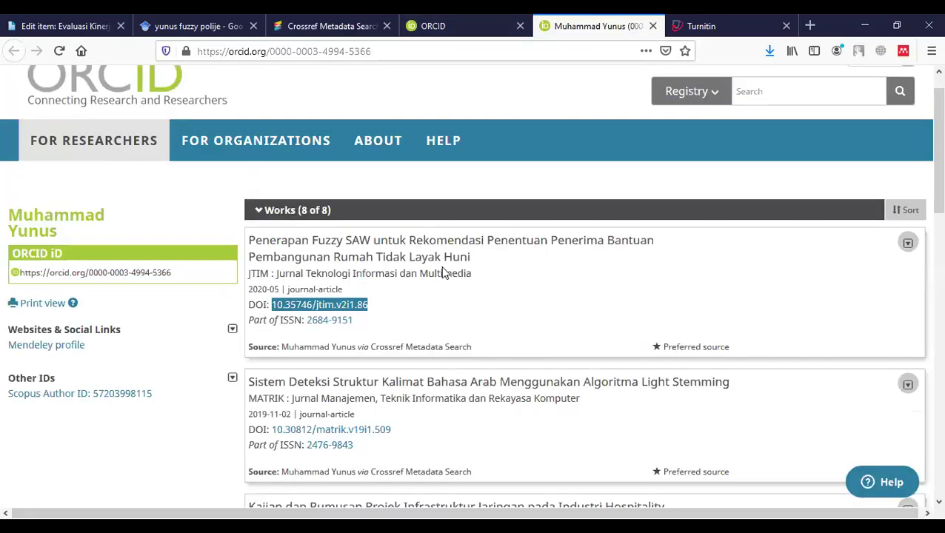
{"action": "right_click", "coordinate": [354, 304]}
{"action": "left_click", "coordinate": [399, 421]}
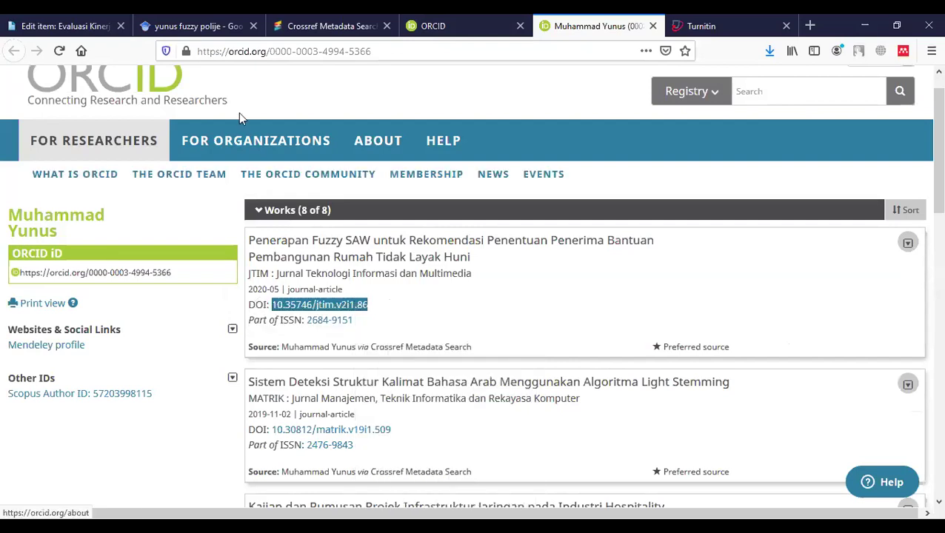
{"action": "left_click", "coordinate": [74, 27]}
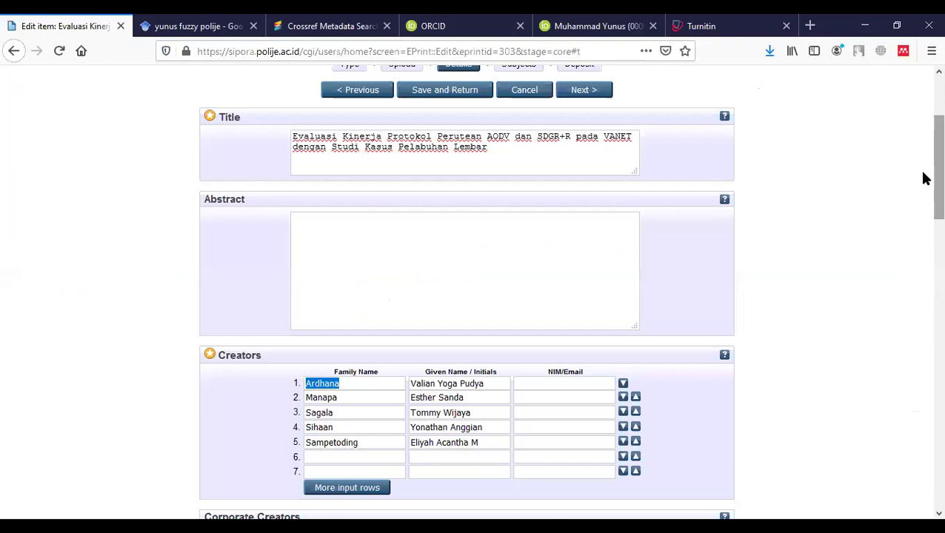
Open the article's journal page through its DOI link 10.35746/jtim.v2i1.76 in the Crossref search results
{"action": "scroll", "coordinate": [924, 178], "scroll_direction": "up", "scroll_amount": 2}
{"action": "left_click", "coordinate": [340, 303]}
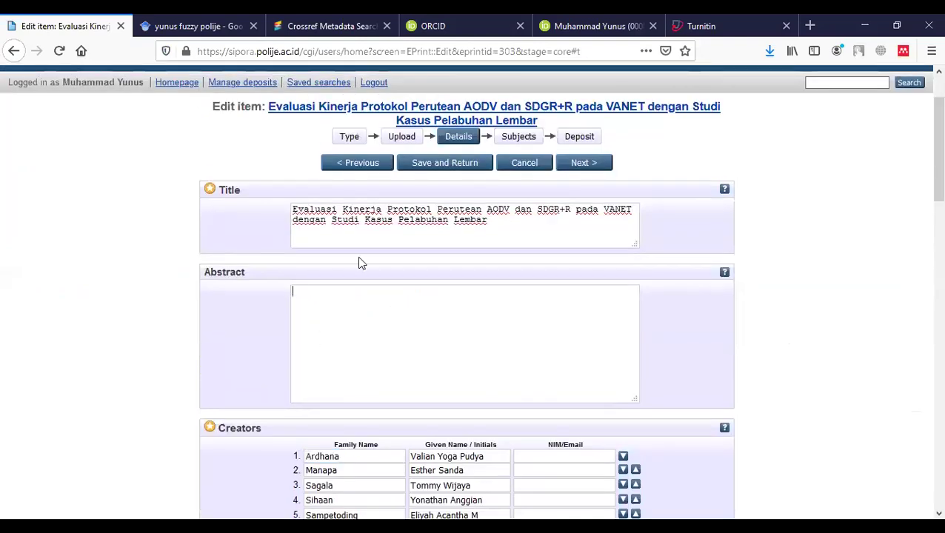
{"action": "left_click", "coordinate": [337, 26]}
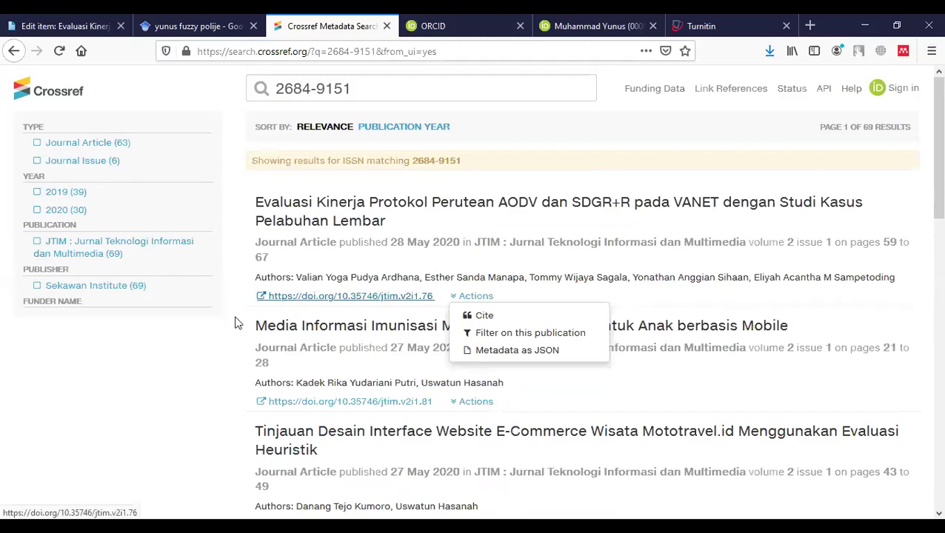
{"action": "left_click", "coordinate": [385, 301]}
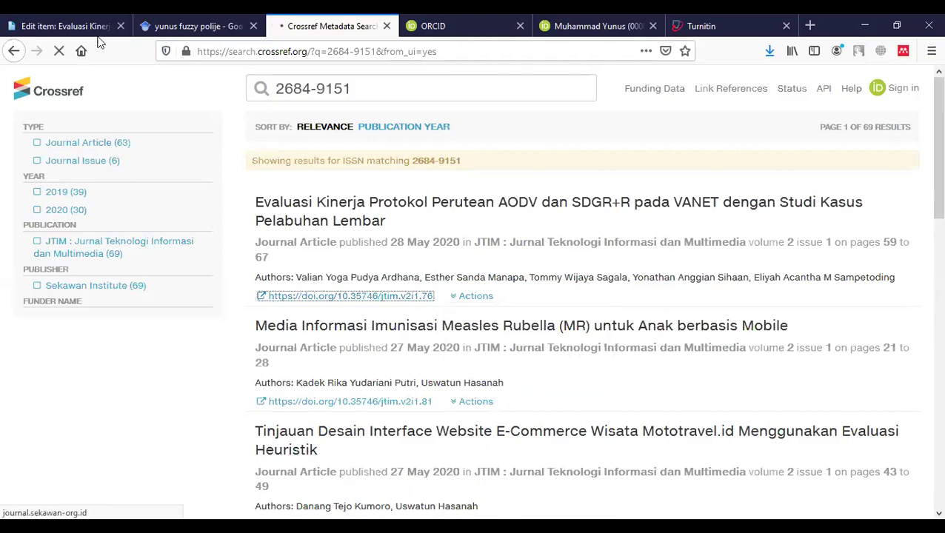
{"action": "left_click", "coordinate": [70, 26]}
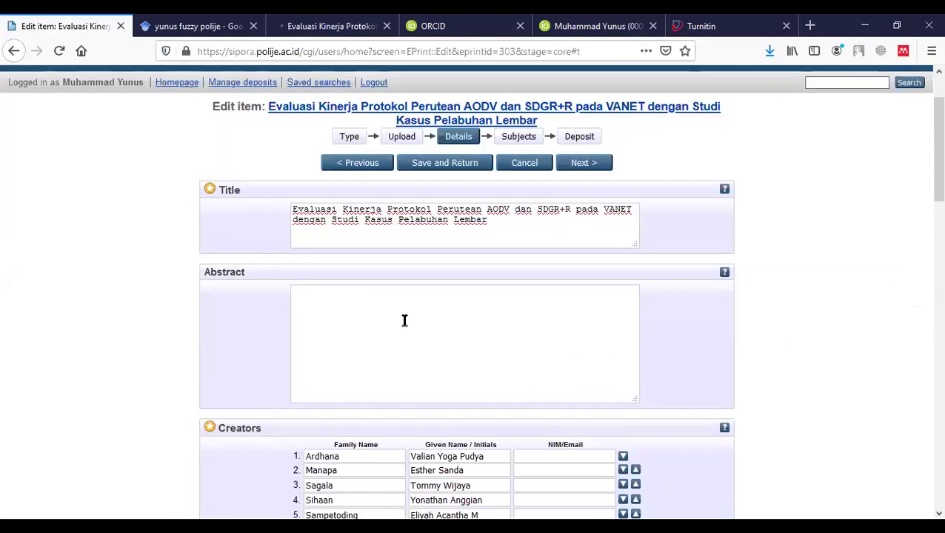
{"action": "left_click", "coordinate": [332, 26]}
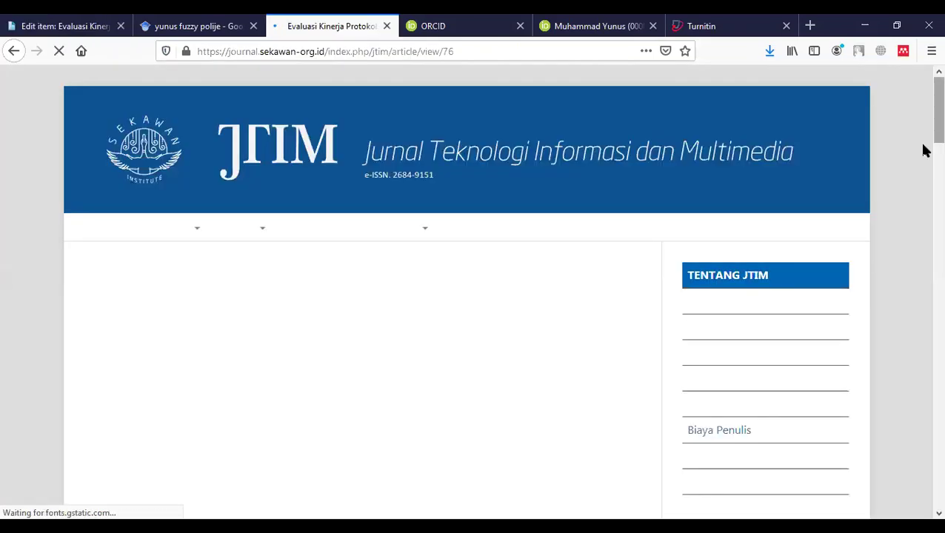
Copy the full abstract from the journal's article page and paste it into the repository item's Abstract field
{"action": "scroll", "coordinate": [926, 222], "scroll_direction": "down", "scroll_amount": 8}
{"action": "scroll", "coordinate": [925, 222], "scroll_direction": "up", "scroll_amount": 5}
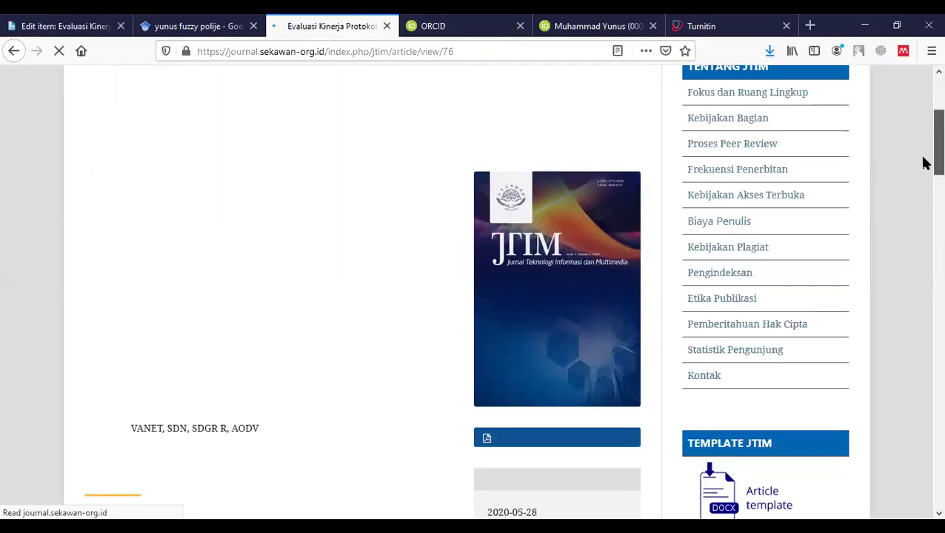
{"action": "scroll", "coordinate": [924, 228], "scroll_direction": "down", "scroll_amount": 6}
{"action": "scroll", "coordinate": [926, 229], "scroll_direction": "up", "scroll_amount": 1}
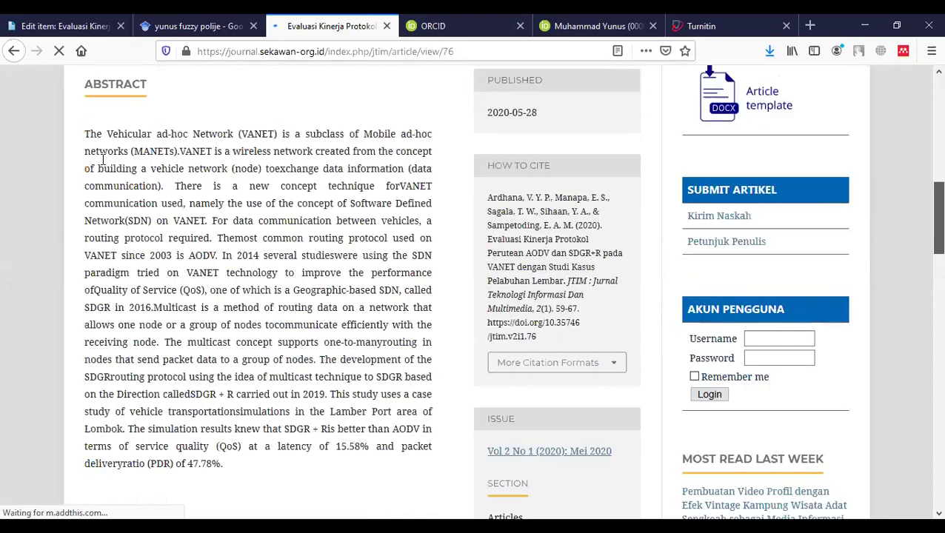
{"action": "left_click_drag", "start_coordinate": [86, 131], "coordinate": [127, 221]}
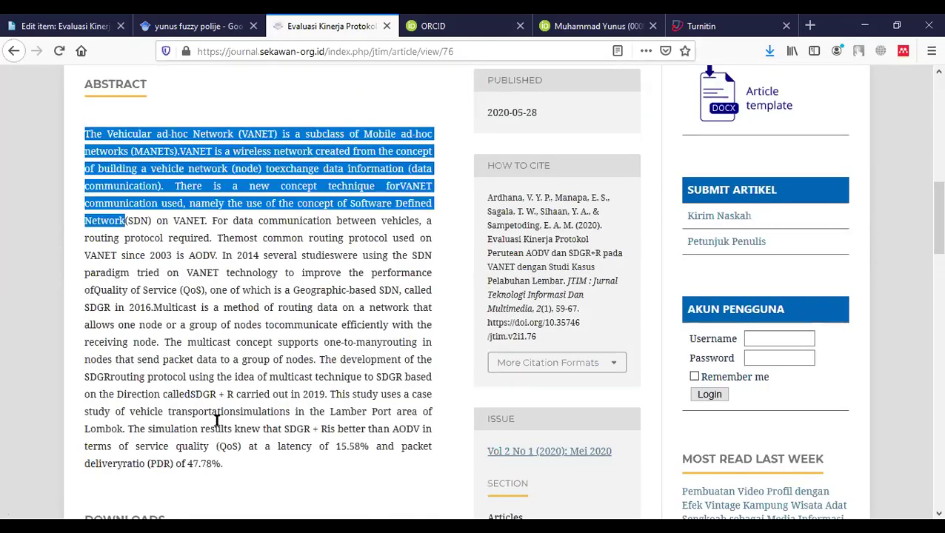
{"action": "left_click_drag", "start_coordinate": [235, 472], "coordinate": [235, 469]}
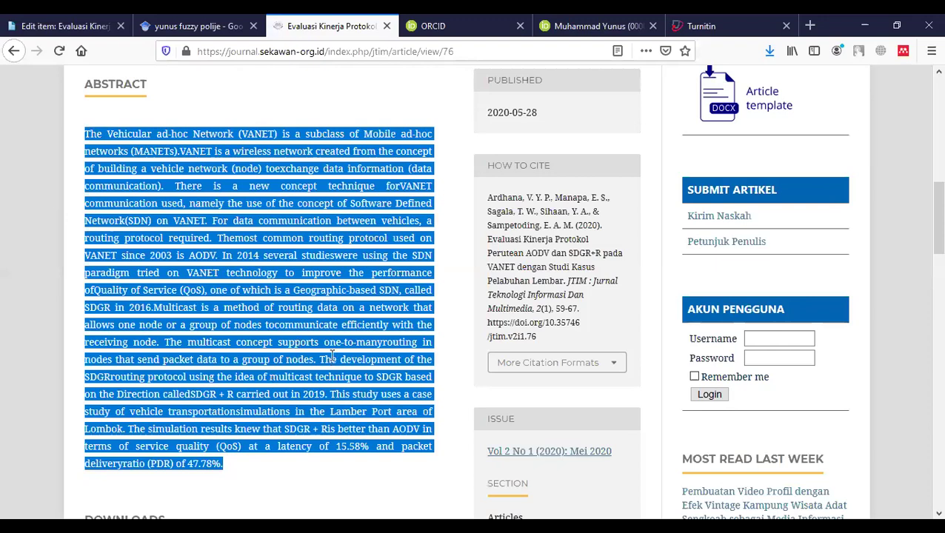
{"action": "left_click", "coordinate": [78, 28]}
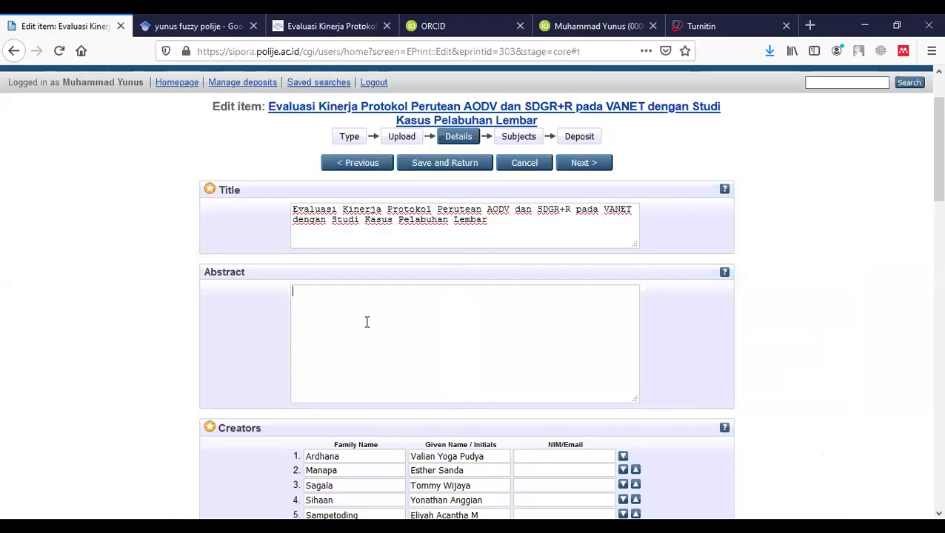
{"action": "key", "text": "ctrl+v"}
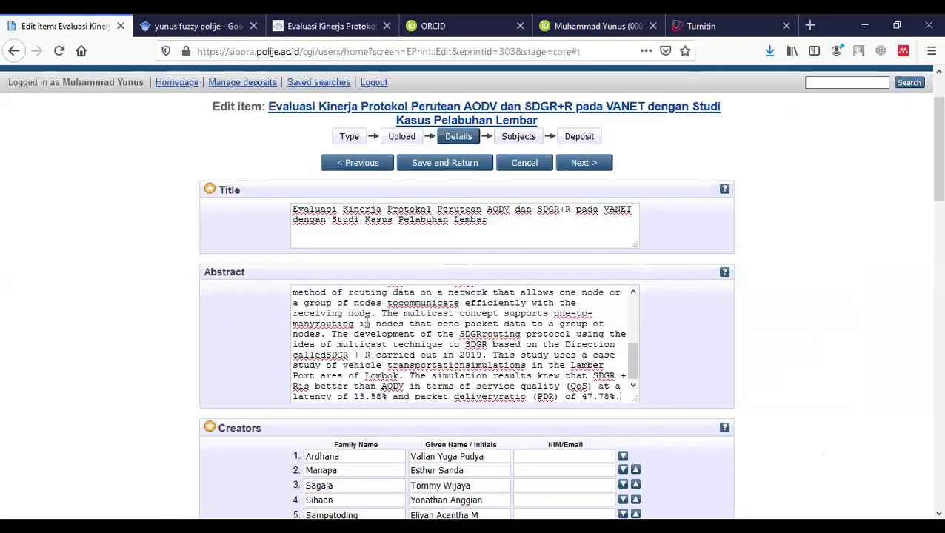
Check the family and given names in the Creators section and go to the first creator's NIM/Email field
{"action": "scroll", "coordinate": [925, 192], "scroll_direction": "down", "scroll_amount": 2}
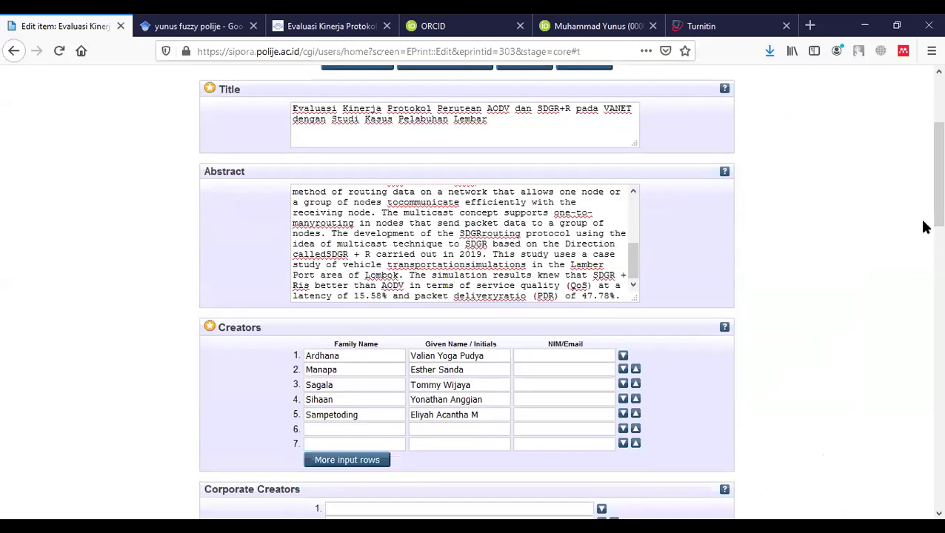
{"action": "scroll", "coordinate": [374, 251], "scroll_direction": "down", "scroll_amount": 3}
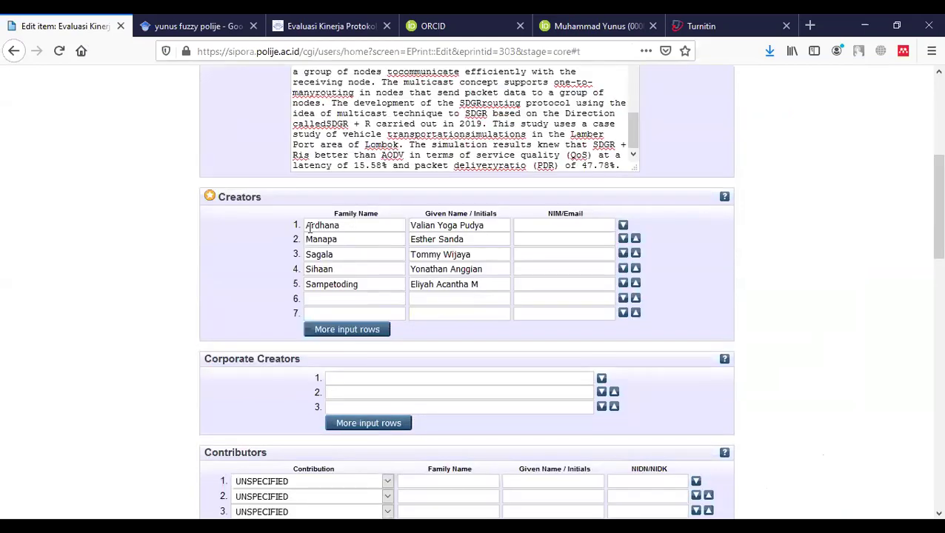
{"action": "key", "text": "Tab"}
{"action": "left_click", "coordinate": [485, 225]}
{"action": "scroll", "coordinate": [926, 238], "scroll_direction": "down", "scroll_amount": 3}
{"action": "scroll", "coordinate": [571, 241], "scroll_direction": "up", "scroll_amount": 3}
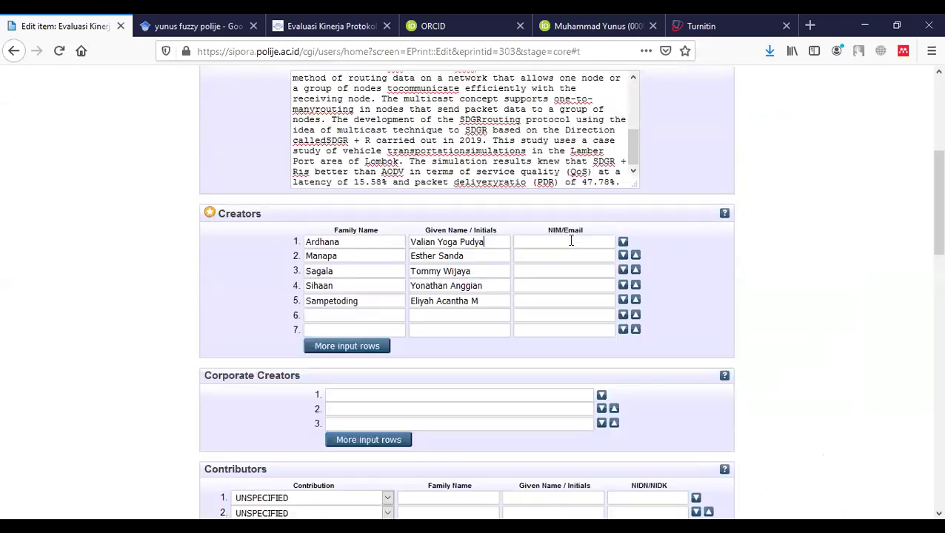
{"action": "left_click", "coordinate": [568, 241]}
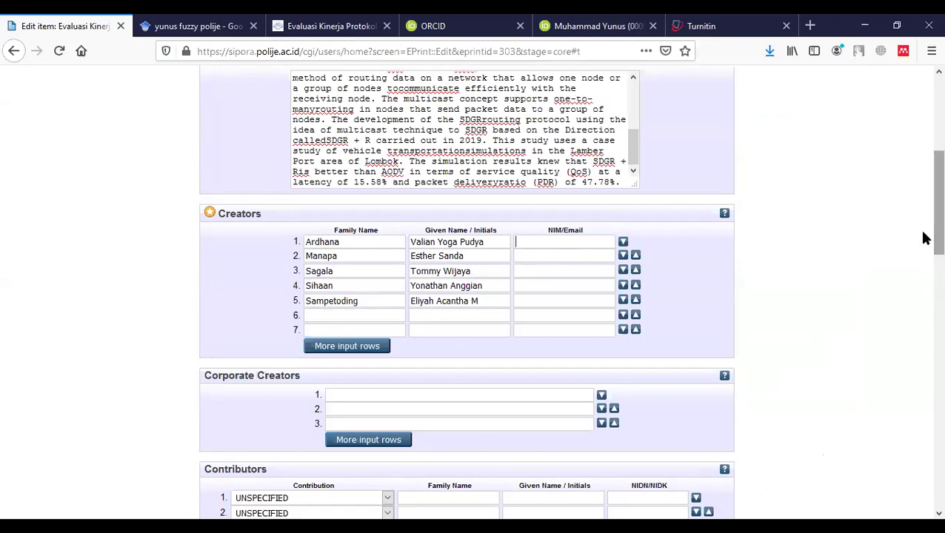
Select "Jurusan Kesehatan: Prodi D4 Rekam Medik: Publikasi" as the item's division
{"action": "scroll", "coordinate": [924, 263], "scroll_direction": "down", "scroll_amount": 5}
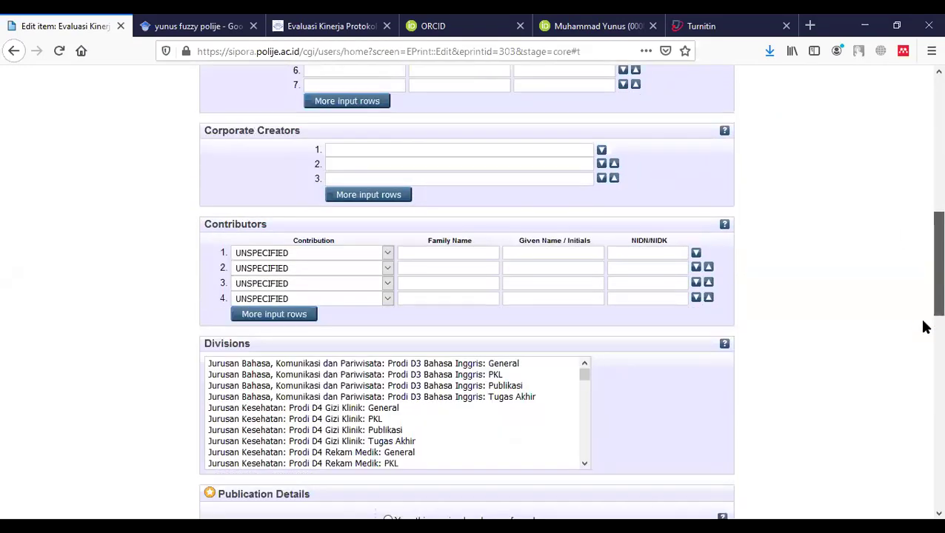
{"action": "scroll", "coordinate": [924, 326], "scroll_direction": "down", "scroll_amount": 3}
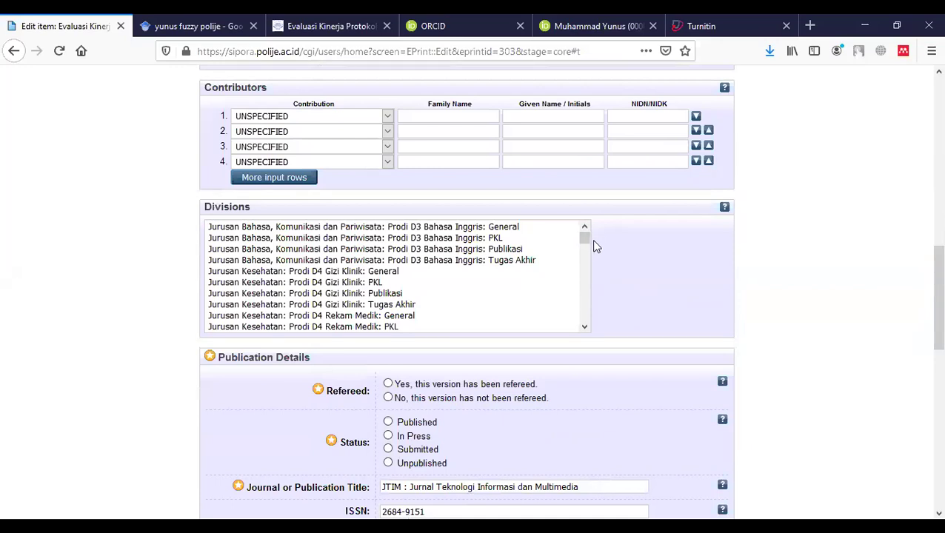
{"action": "mouse_move", "coordinate": [584, 242]}
{"action": "left_mouse_down"}
{"action": "mouse_move", "coordinate": [582, 318]}
{"action": "mouse_move", "coordinate": [571, 247]}
{"action": "left_mouse_up"}
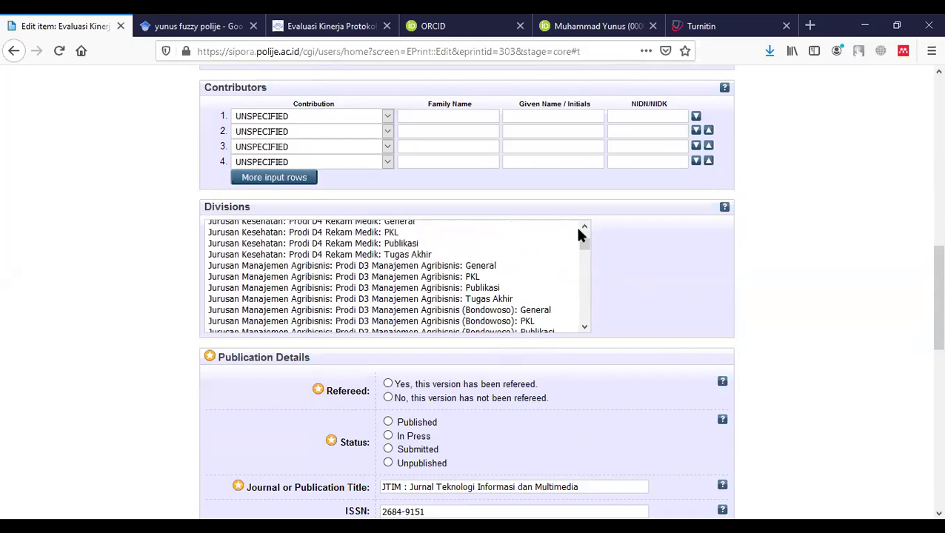
{"action": "scroll", "coordinate": [576, 229], "scroll_direction": "up", "scroll_amount": 2}
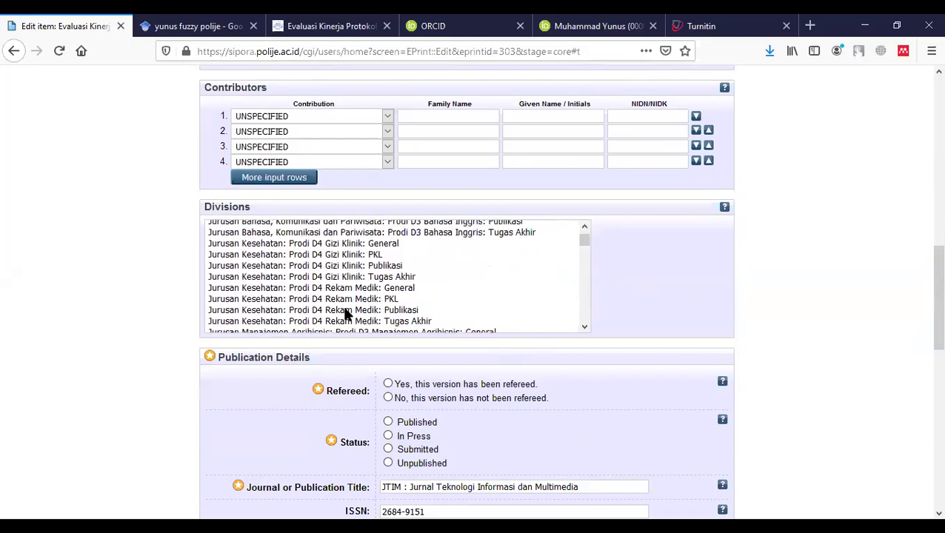
{"action": "left_click", "coordinate": [402, 312]}
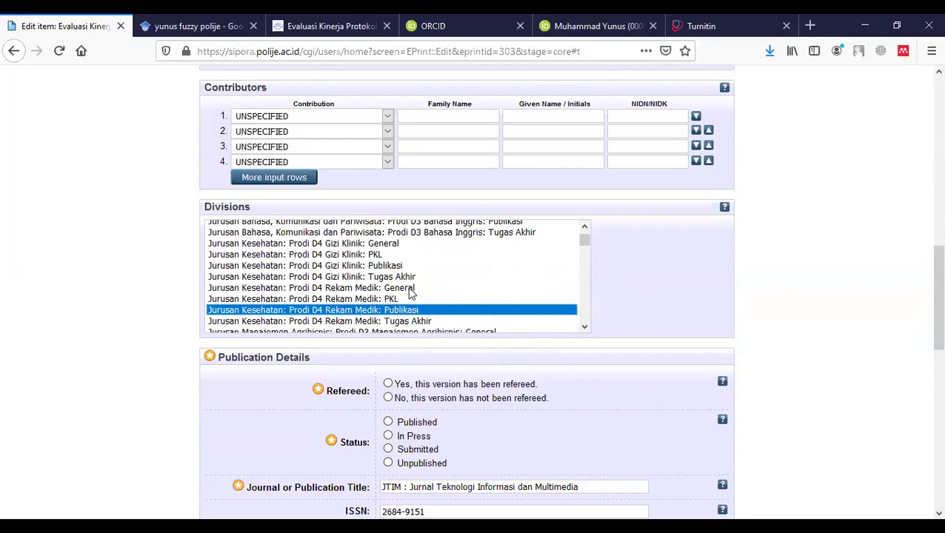
{"action": "left_click", "coordinate": [412, 289]}
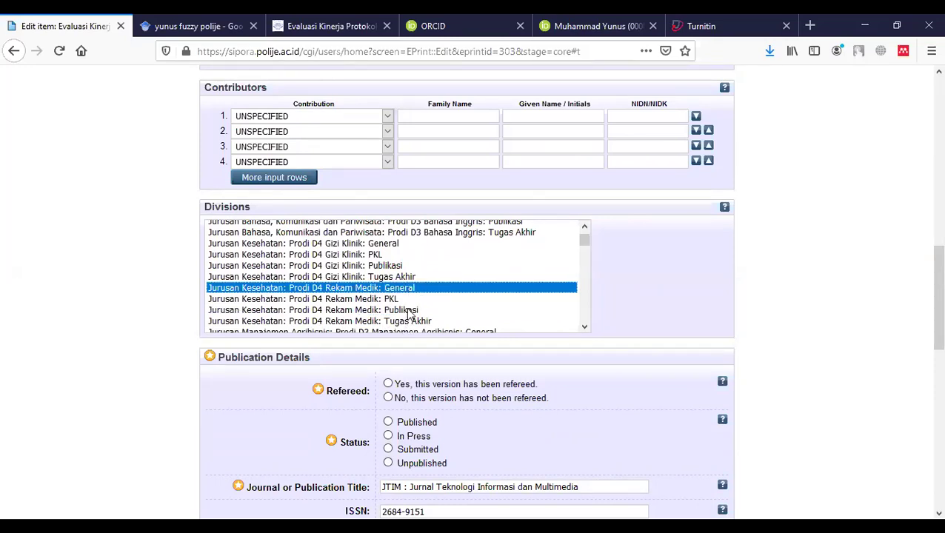
{"action": "left_click", "coordinate": [409, 311]}
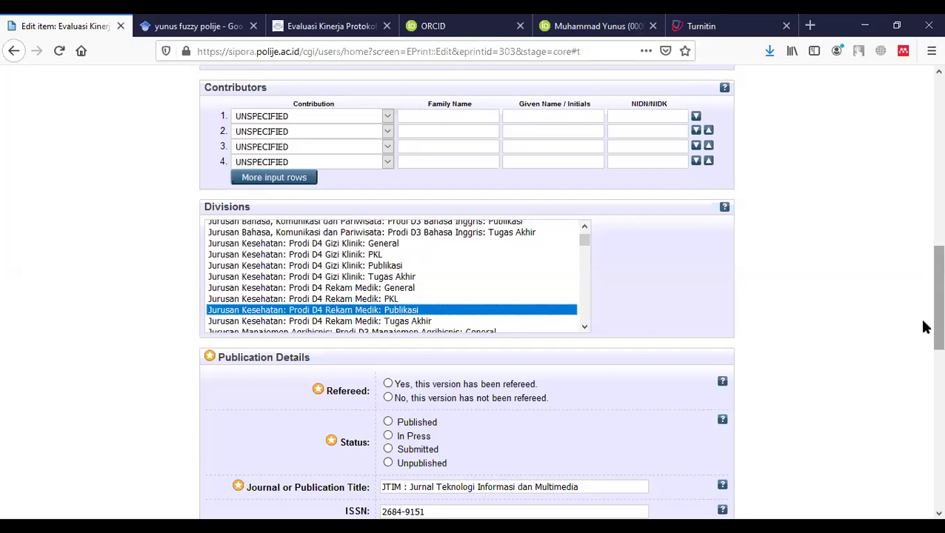
Mark the article as refereed with the status Published, and check the journal's ISSN
{"action": "scroll", "coordinate": [910, 354], "scroll_direction": "down", "scroll_amount": 3}
{"action": "left_click", "coordinate": [389, 276]}
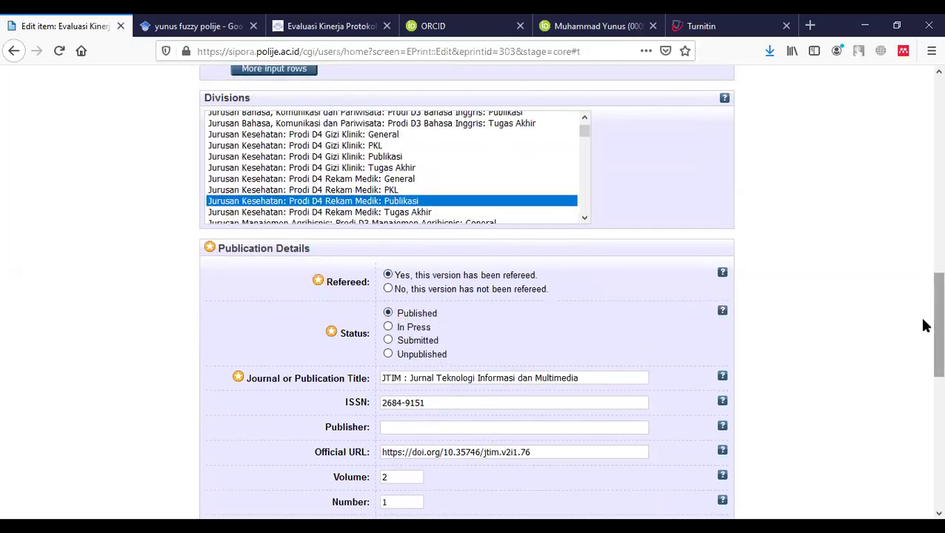
{"action": "scroll", "coordinate": [926, 326], "scroll_direction": "down", "scroll_amount": 4}
{"action": "left_click_drag", "start_coordinate": [607, 225], "coordinate": [381, 257]}
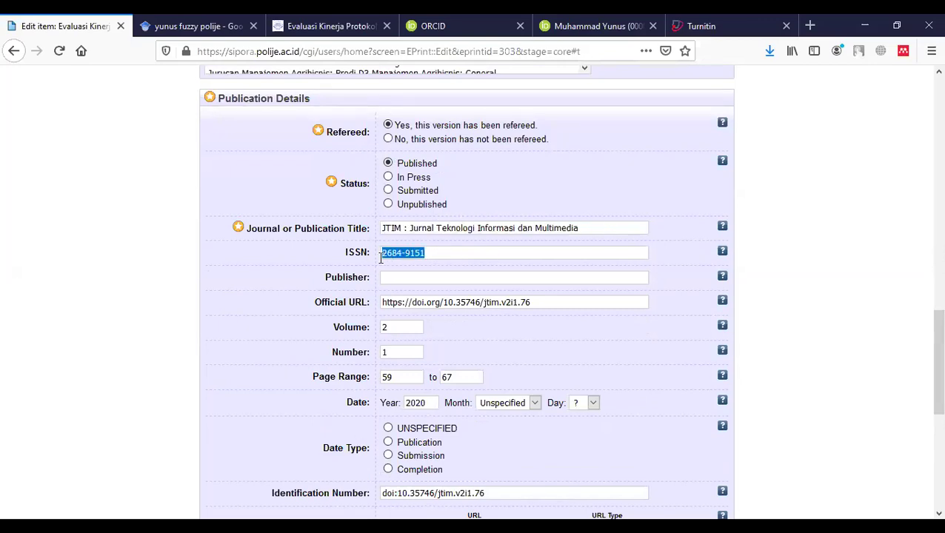
Copy "Puslitbang Sekawan Institute Nusa Tenggara" from the journal page's editorial office details and paste it as the item's Publisher
{"action": "left_click", "coordinate": [414, 277]}
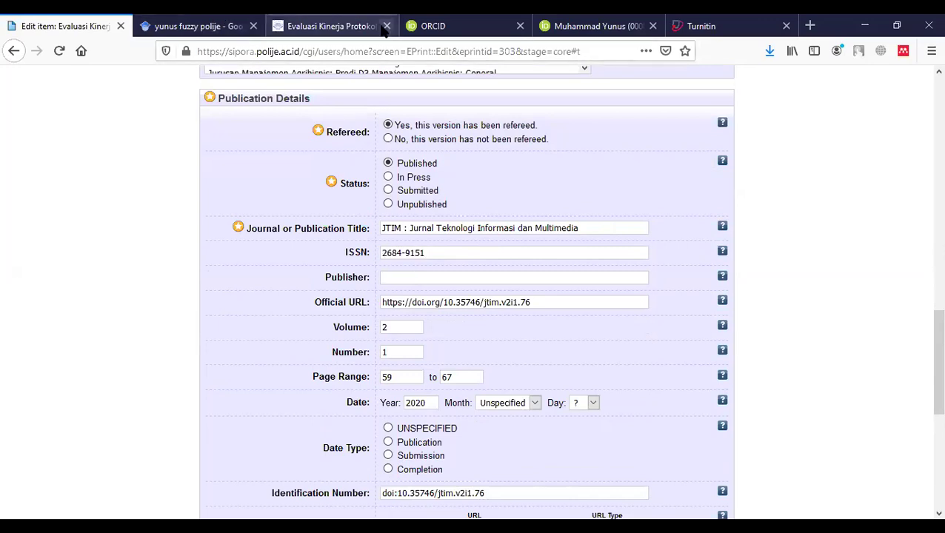
{"action": "left_click", "coordinate": [359, 26]}
{"action": "left_click_drag", "start_coordinate": [925, 222], "coordinate": [925, 485]}
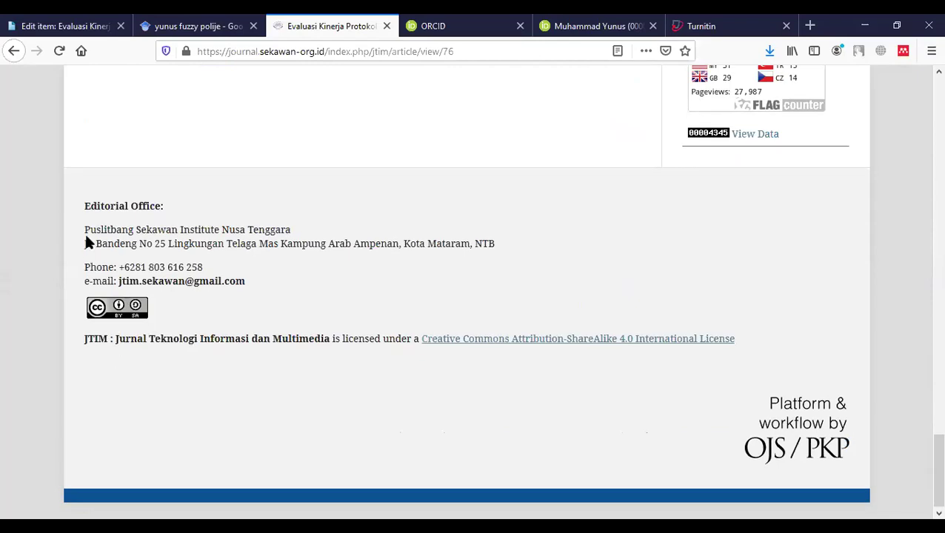
{"action": "left_click_drag", "start_coordinate": [84, 235], "coordinate": [306, 230]}
{"action": "key", "text": "ctrl+c"}
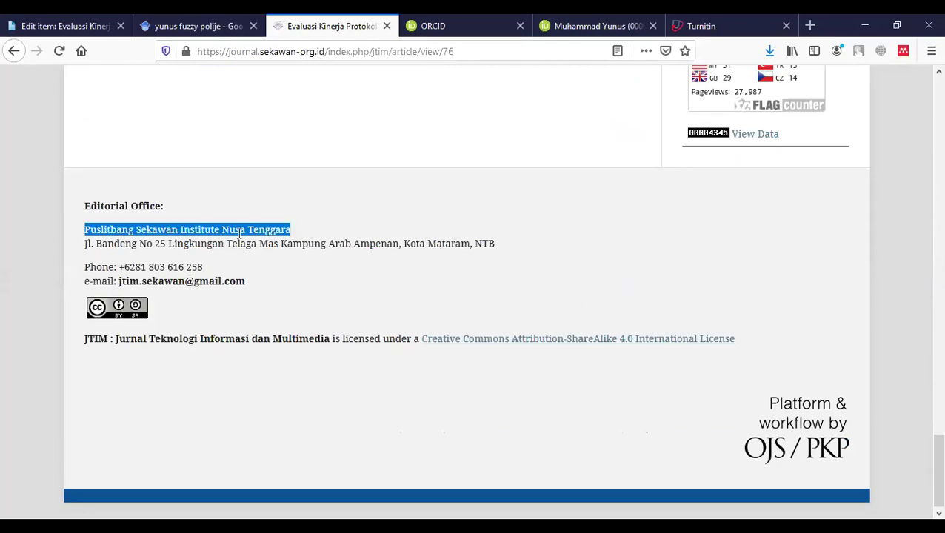
{"action": "right_click", "coordinate": [238, 230]}
{"action": "key", "text": "Escape"}
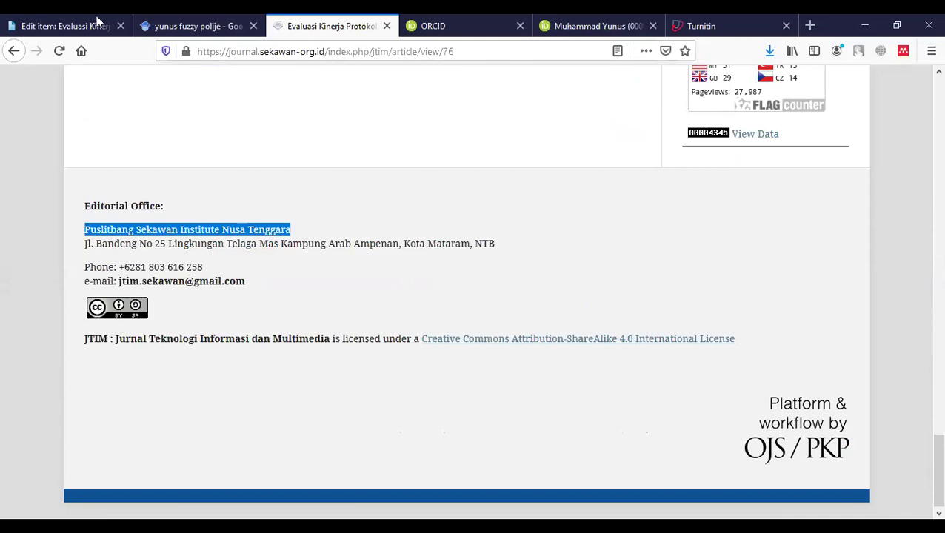
{"action": "key", "text": "ctrl+1"}
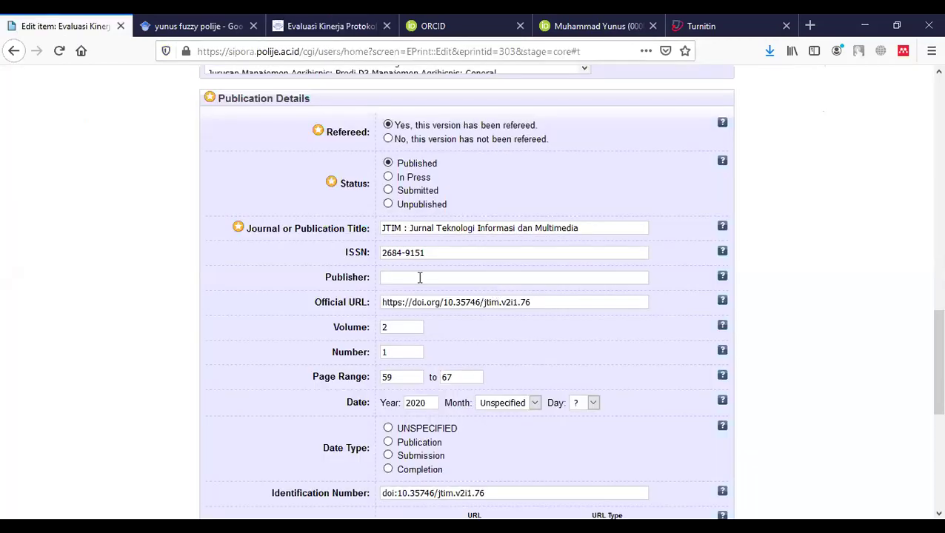
{"action": "left_click", "coordinate": [420, 277]}
{"action": "key", "text": "ctrl+v"}
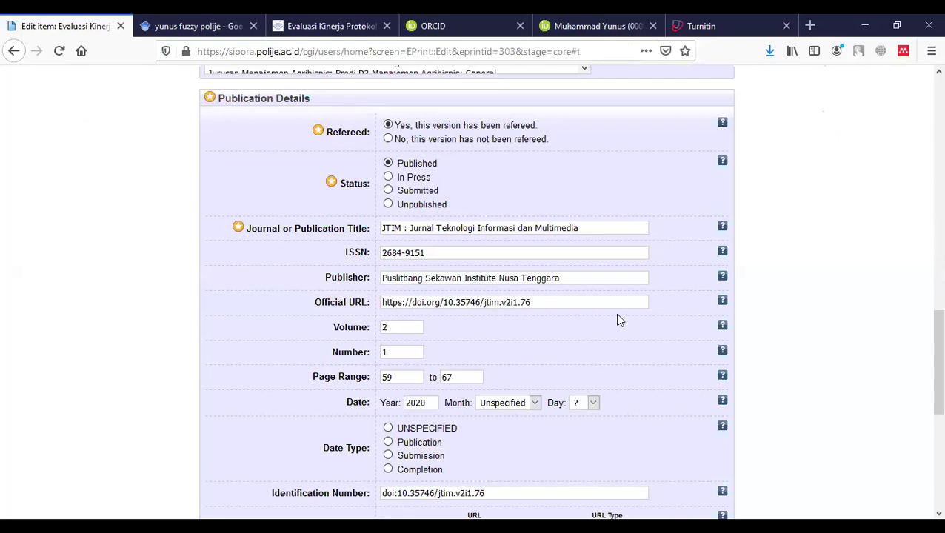
Compare the item's Official URL with the DOI on the journal's article page, and return to the publication details
{"action": "scroll", "coordinate": [926, 335], "scroll_direction": "down", "scroll_amount": 1}
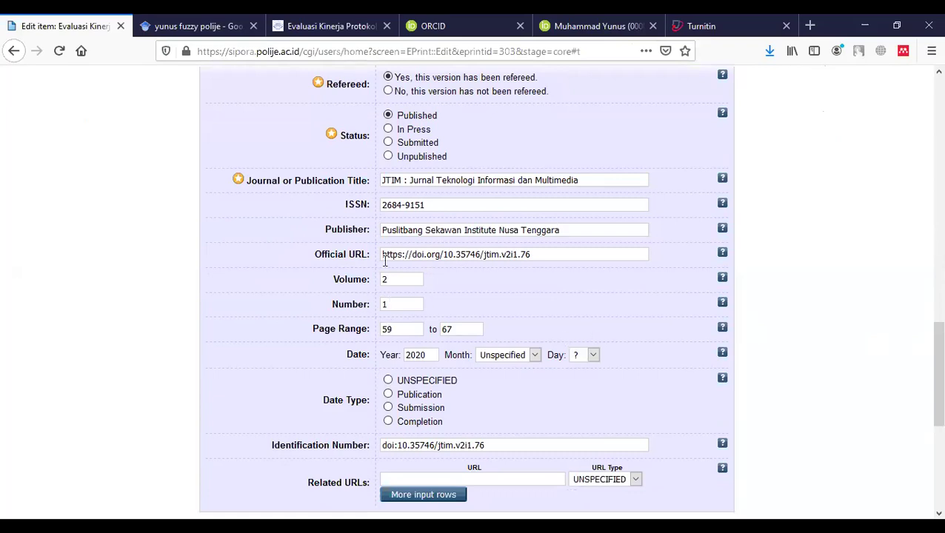
{"action": "left_click_drag", "start_coordinate": [383, 255], "coordinate": [543, 259]}
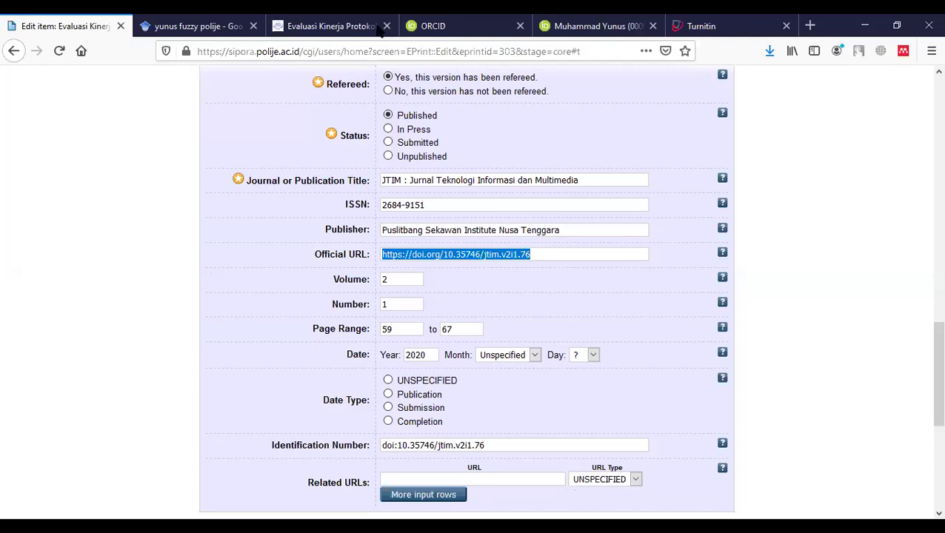
{"action": "left_click", "coordinate": [350, 25]}
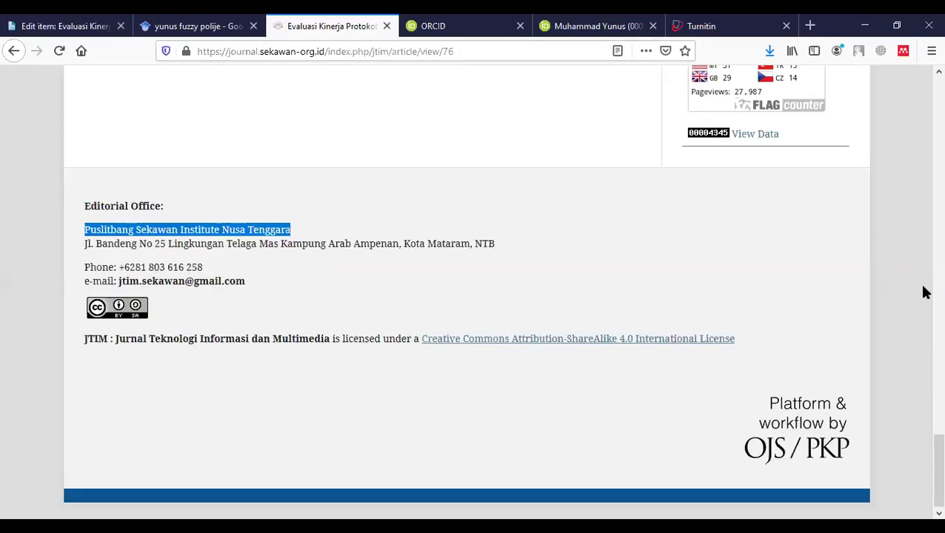
{"action": "scroll", "coordinate": [925, 334], "scroll_direction": "up", "scroll_amount": 8}
{"action": "scroll", "coordinate": [926, 247], "scroll_direction": "up", "scroll_amount": 10}
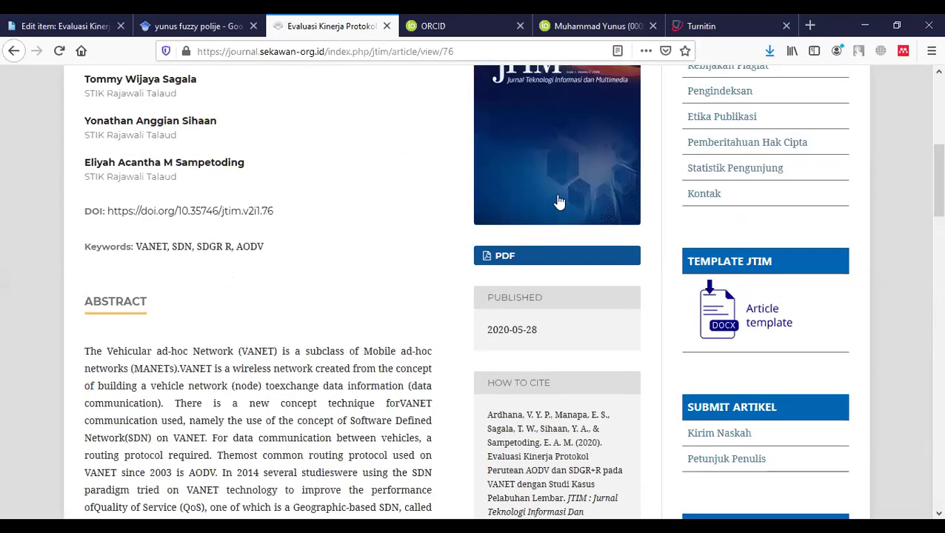
{"action": "left_click", "coordinate": [97, 26]}
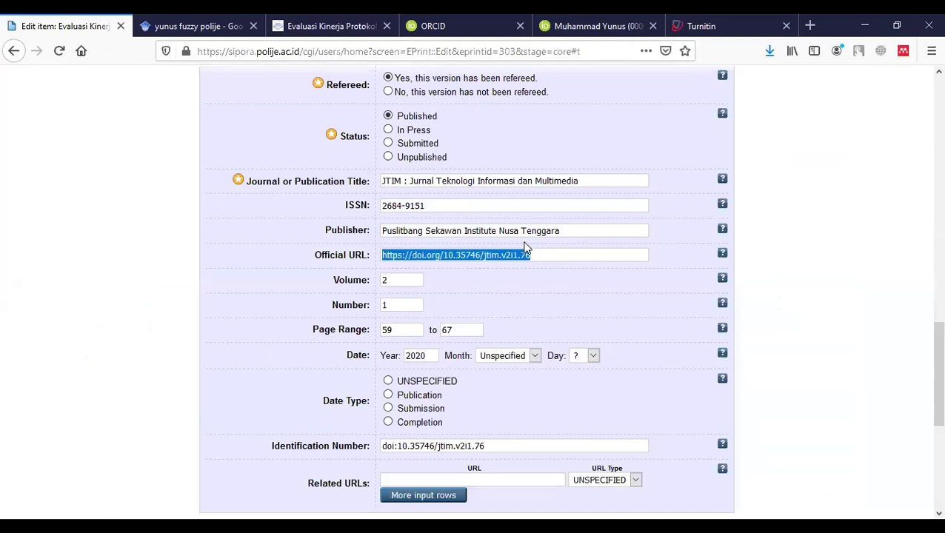
{"action": "left_click", "coordinate": [338, 26]}
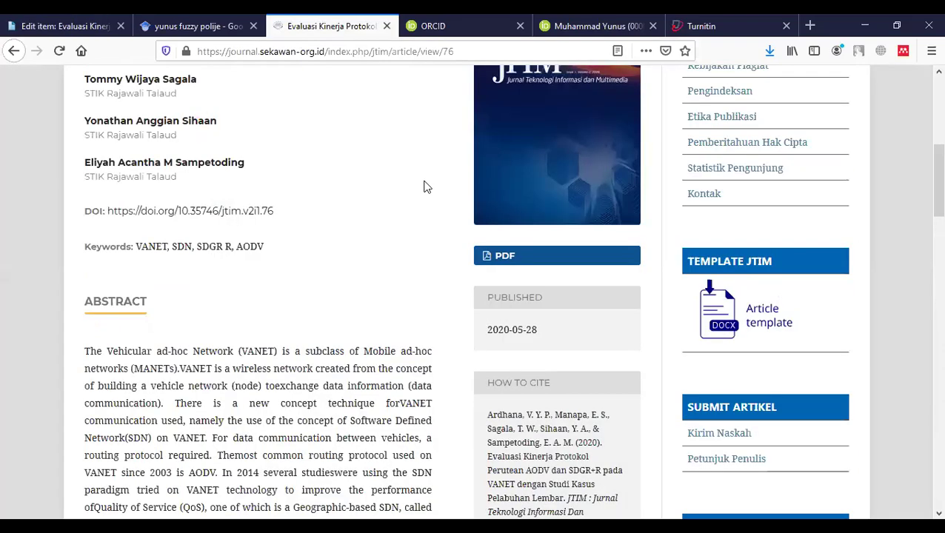
{"action": "right_click", "coordinate": [511, 259]}
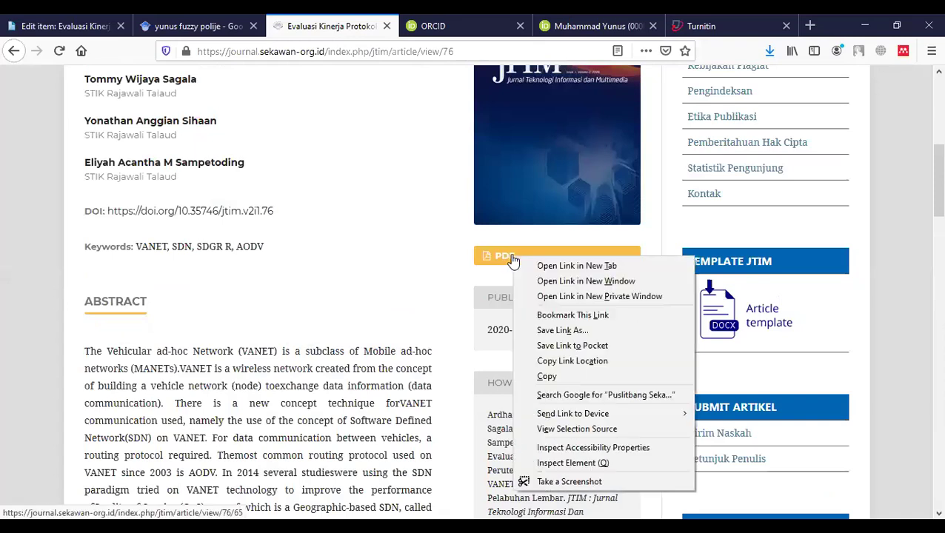
{"action": "left_click", "coordinate": [577, 362]}
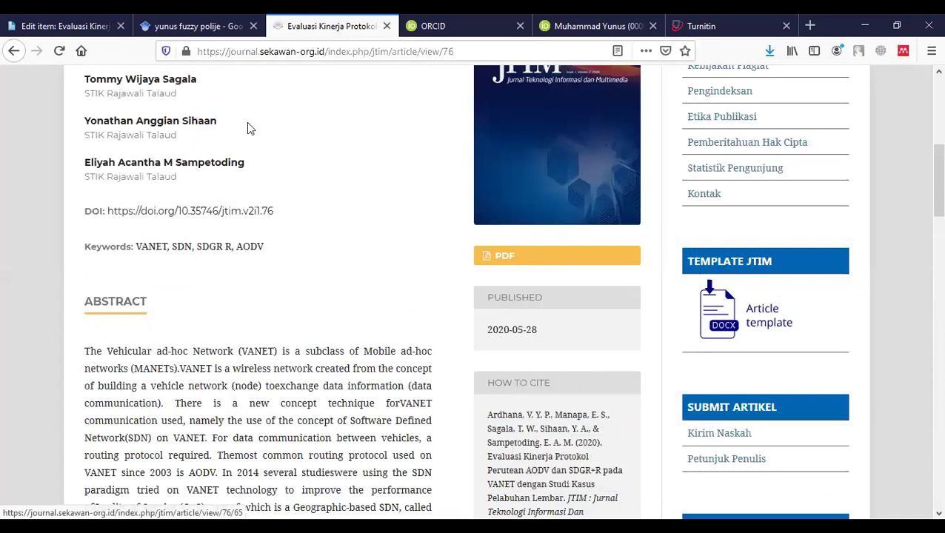
{"action": "left_click", "coordinate": [71, 26]}
{"action": "left_click", "coordinate": [544, 255]}
{"action": "left_click_drag", "start_coordinate": [544, 255], "coordinate": [374, 266]}
{"action": "key", "text": "ctrl+v"}
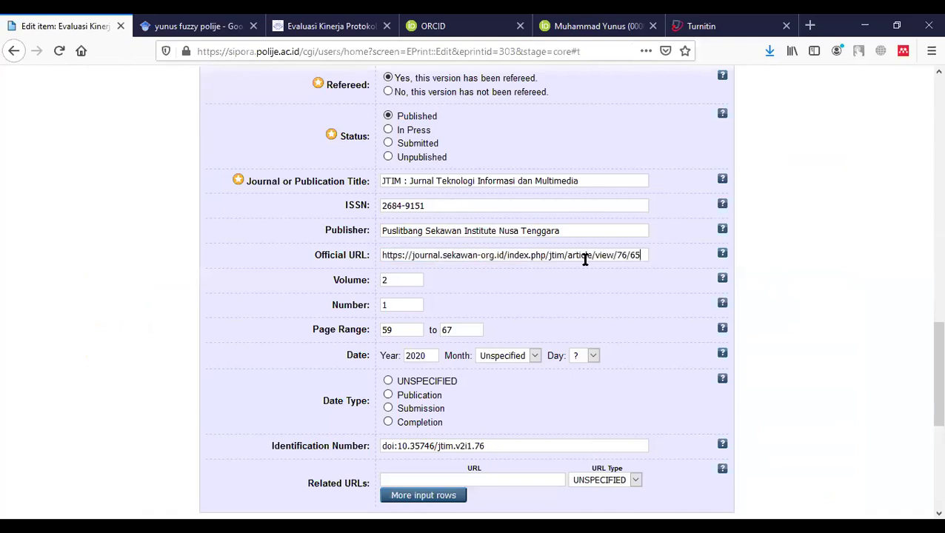
Check the item's DOI identification number and set its date type to Publication
{"action": "left_click_drag", "start_coordinate": [492, 447], "coordinate": [384, 458]}
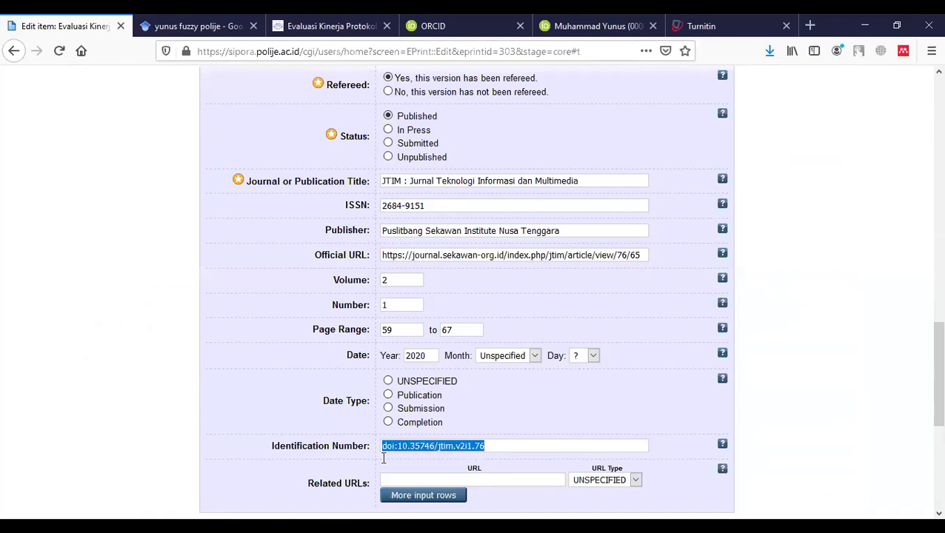
{"action": "left_click", "coordinate": [863, 389]}
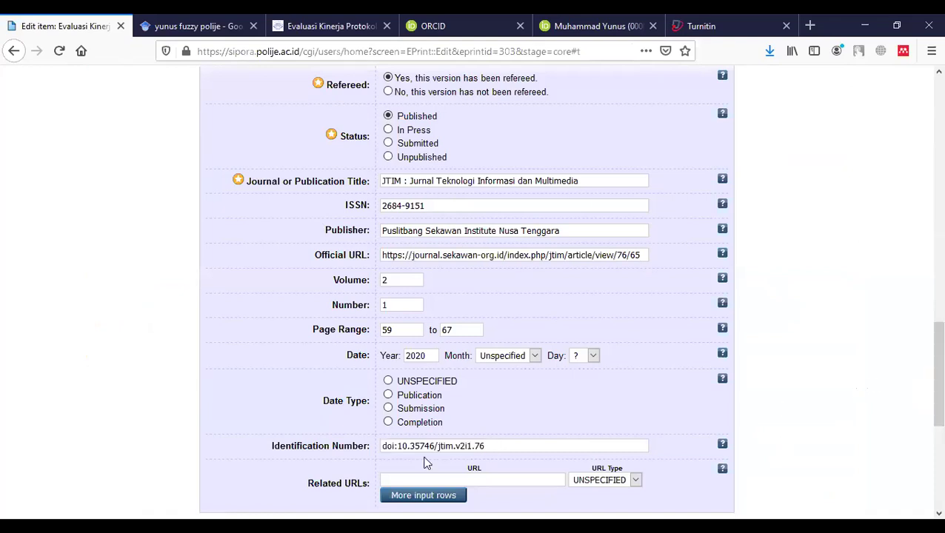
{"action": "left_click", "coordinate": [389, 396]}
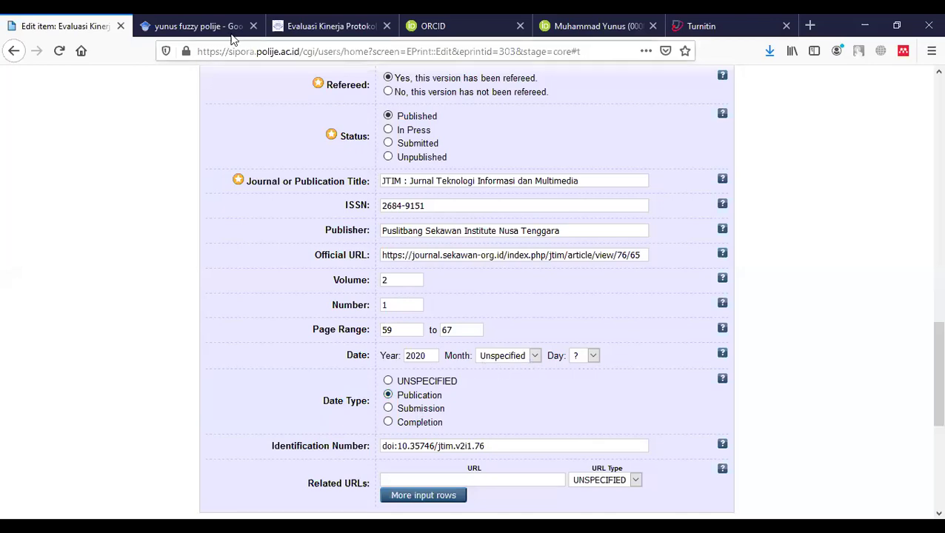
Look up the published date on the journal's article page and set the item's date to month May, day 28
{"action": "left_click", "coordinate": [343, 24]}
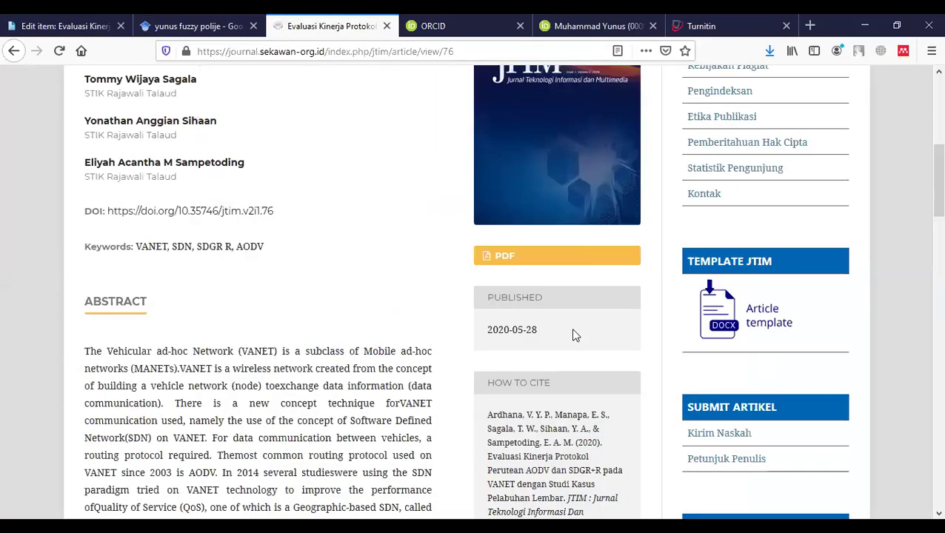
{"action": "left_click", "coordinate": [99, 26]}
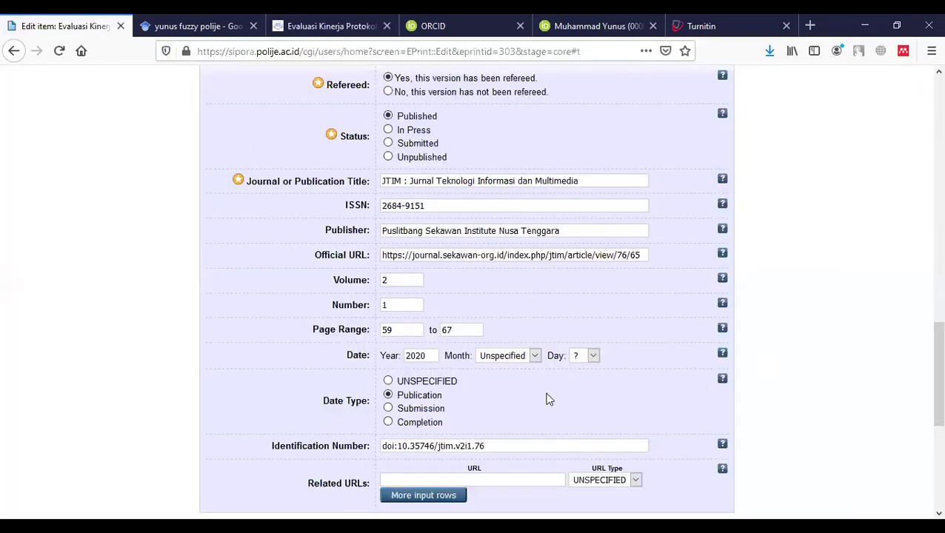
{"action": "left_click", "coordinate": [534, 356]}
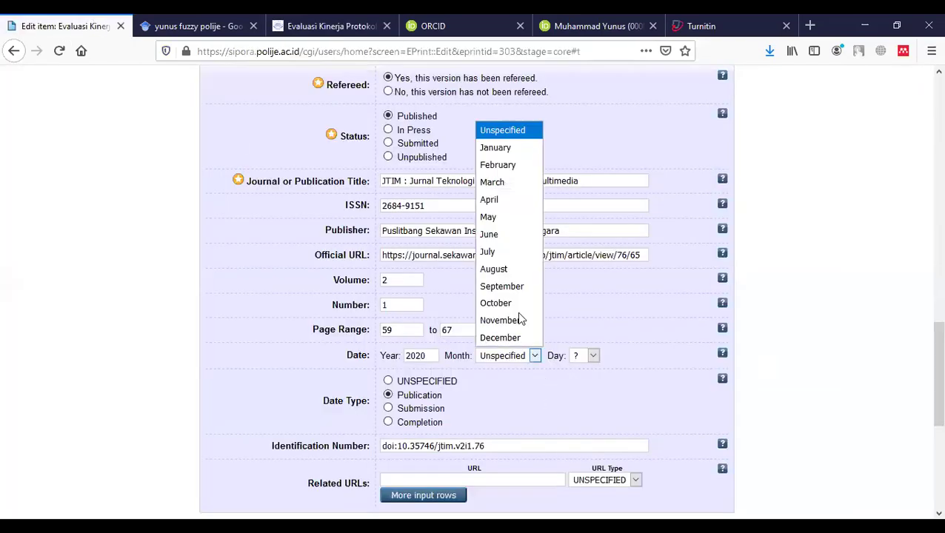
{"action": "left_click", "coordinate": [498, 220]}
{"action": "left_click", "coordinate": [594, 357]}
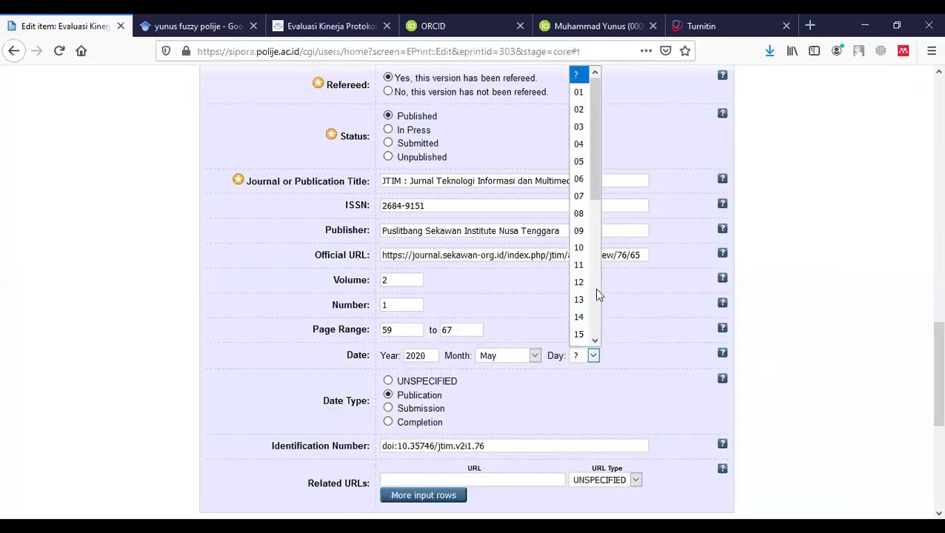
{"action": "left_click", "coordinate": [329, 26]}
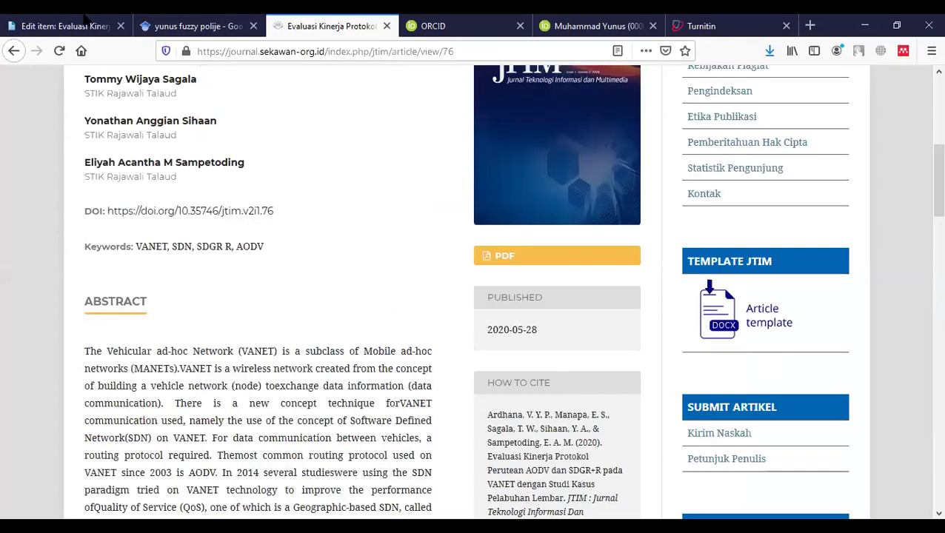
{"action": "left_click", "coordinate": [86, 22]}
{"action": "left_click", "coordinate": [592, 353]}
{"action": "scroll", "coordinate": [590, 222], "scroll_direction": "down", "scroll_amount": 4}
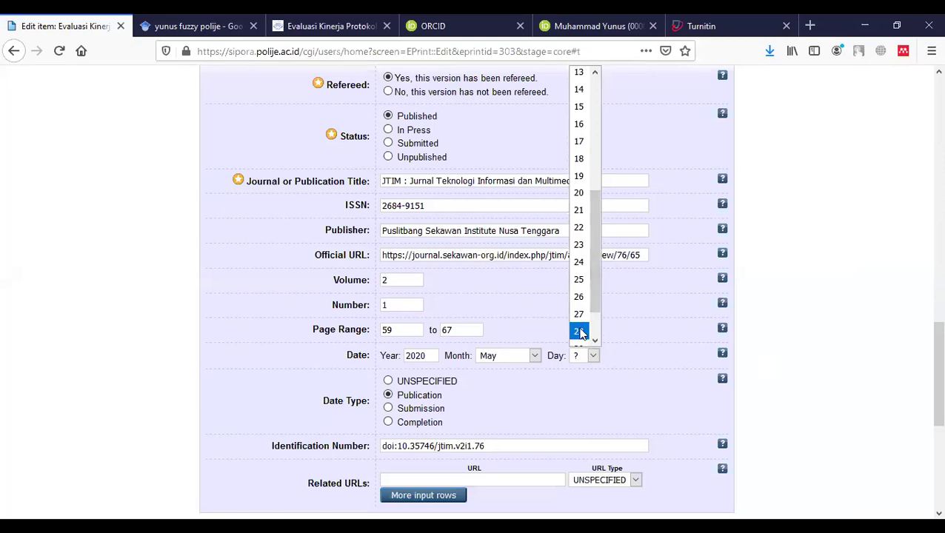
{"action": "left_click", "coordinate": [579, 331]}
Check the remaining publication details, leave the optional fields empty and continue to the Subjects stage
{"action": "scroll", "coordinate": [924, 415], "scroll_direction": "down", "scroll_amount": 5}
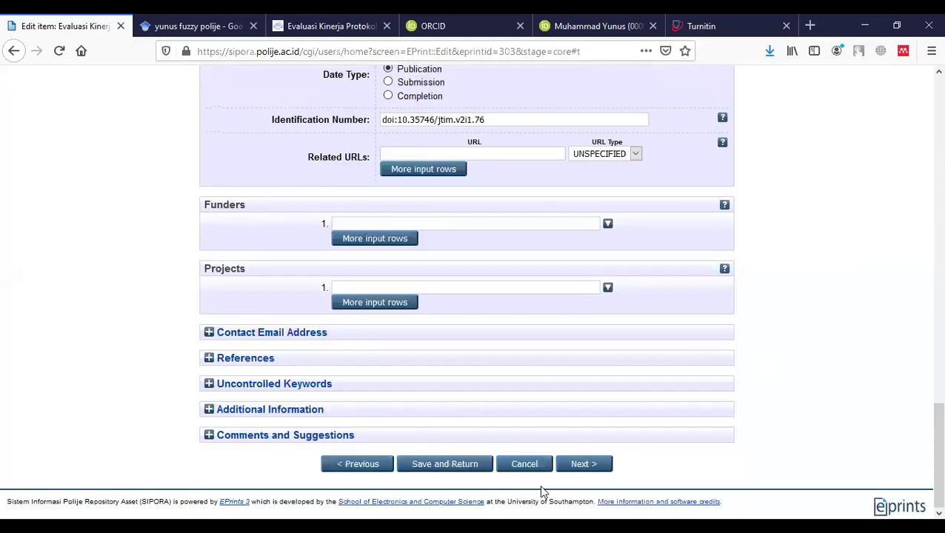
{"action": "scroll", "coordinate": [604, 378], "scroll_direction": "up", "scroll_amount": 3}
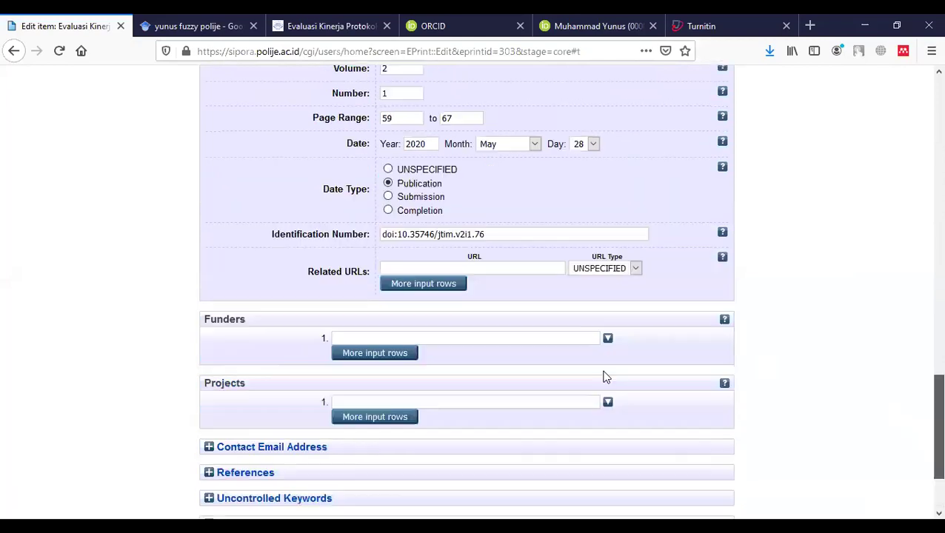
{"action": "scroll", "coordinate": [923, 462], "scroll_direction": "down", "scroll_amount": 3}
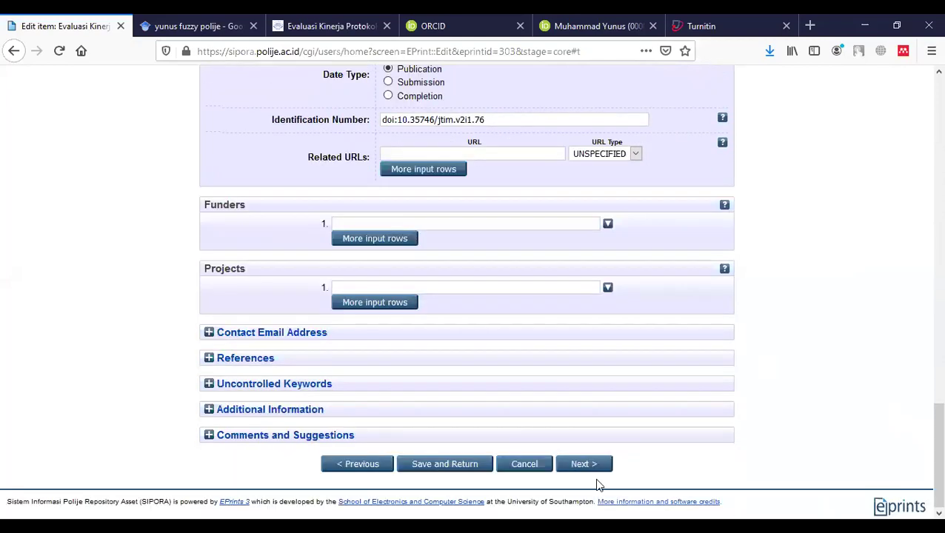
{"action": "left_click", "coordinate": [585, 464]}
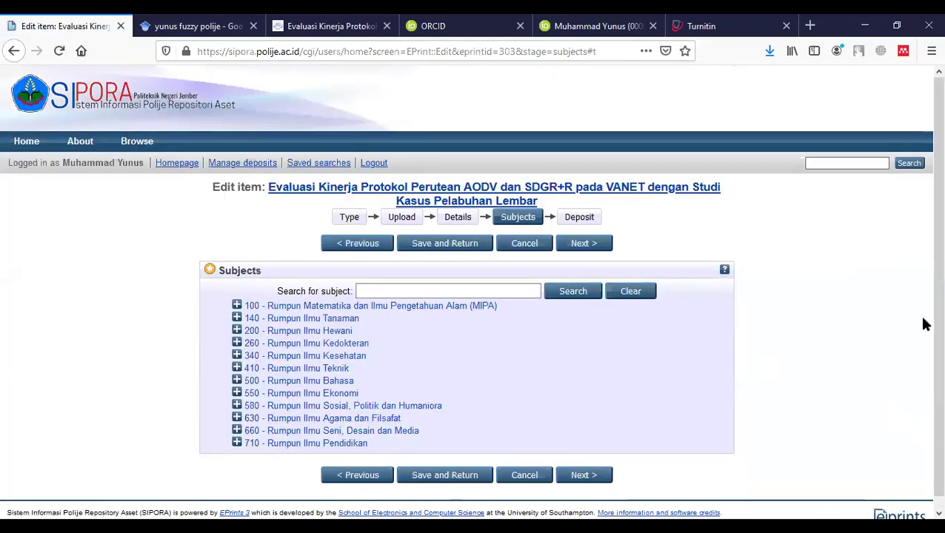
Add the subject "458 - Teknik Informatika" from Rumpun Ilmu Teknik, under Teknik Elektro dan Informatika
{"action": "scroll", "coordinate": [924, 330], "scroll_direction": "down", "scroll_amount": 1}
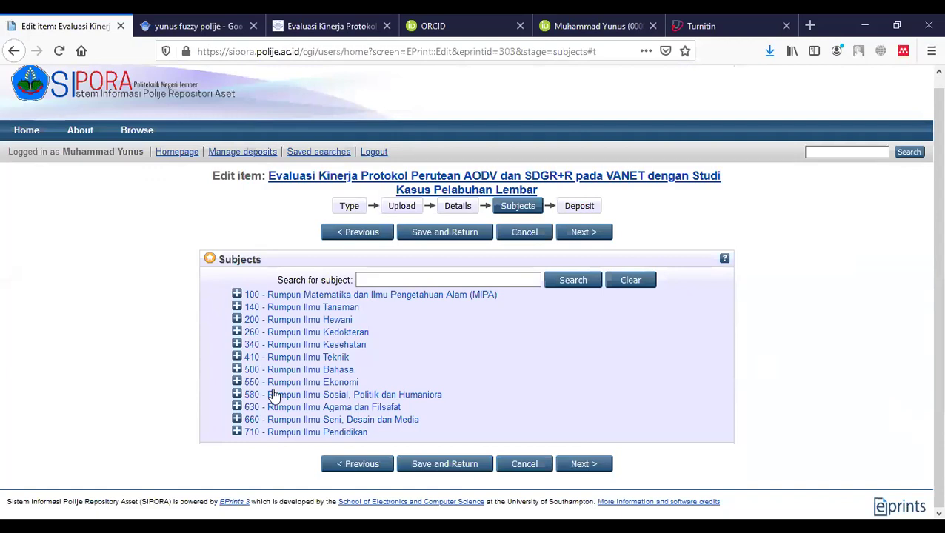
{"action": "left_click", "coordinate": [237, 358]}
{"action": "left_click", "coordinate": [247, 395]}
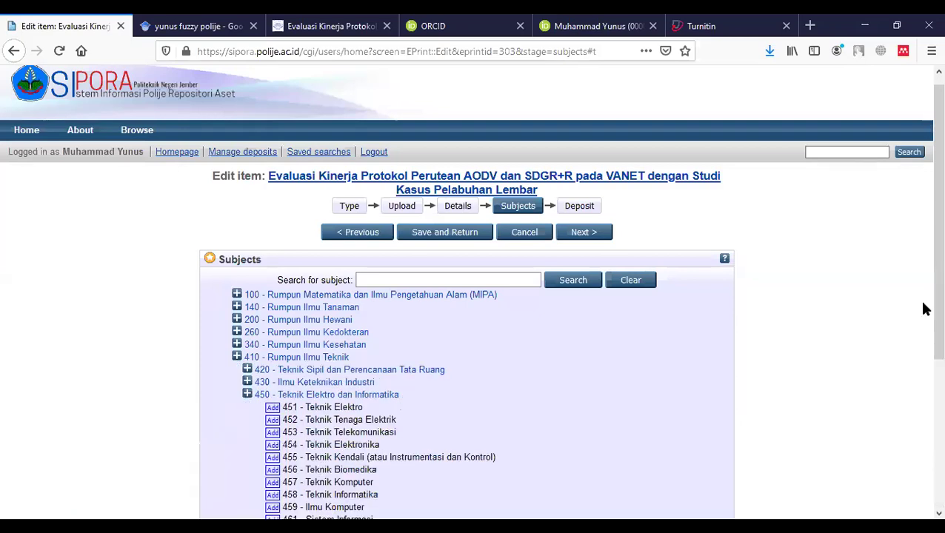
{"action": "scroll", "coordinate": [926, 341], "scroll_direction": "down", "scroll_amount": 3}
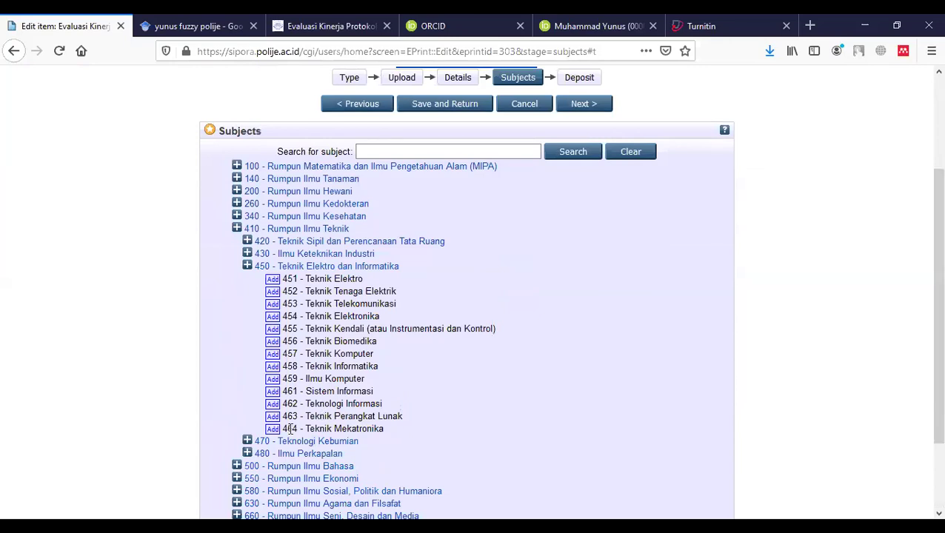
{"action": "left_click", "coordinate": [273, 368]}
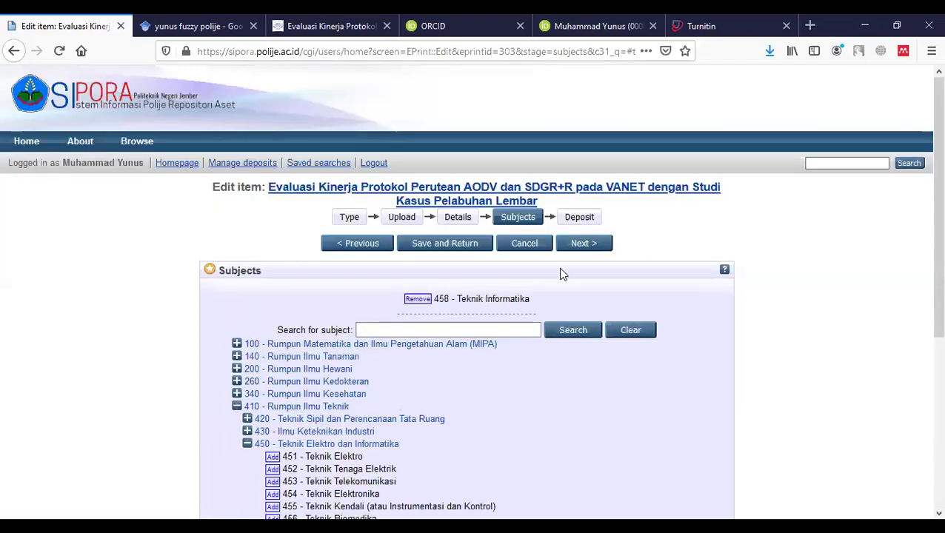
Proceed to the Deposit stage and deposit the item now, agreeing to the terms
{"action": "left_click", "coordinate": [581, 247]}
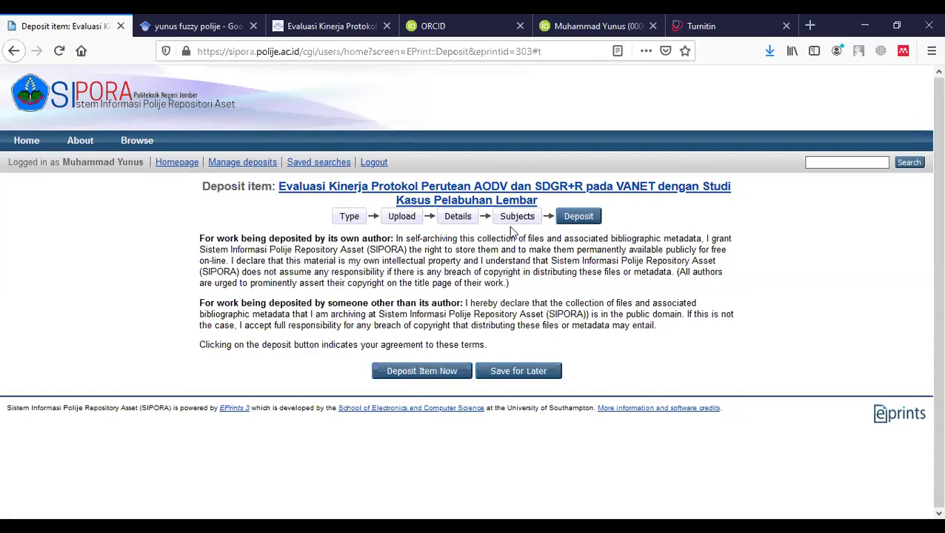
{"action": "left_click", "coordinate": [465, 222]}
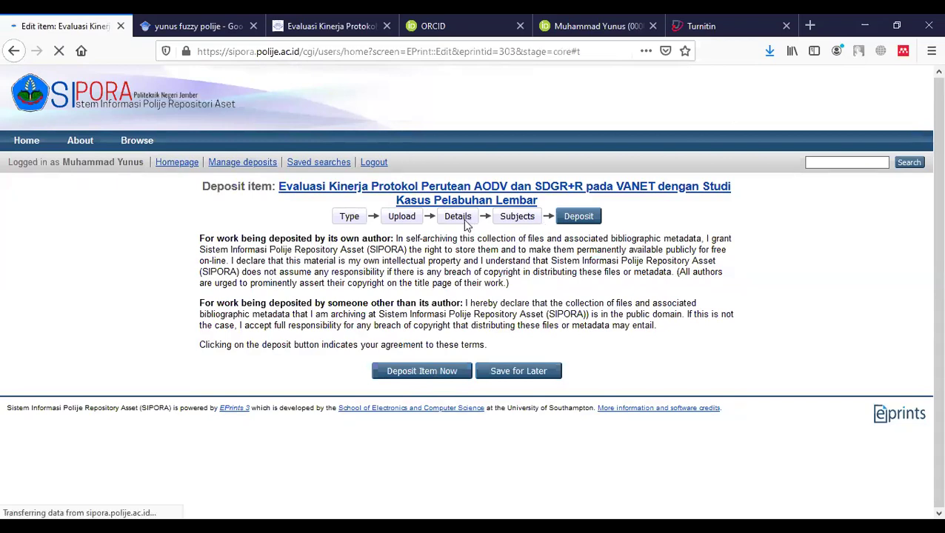
{"action": "left_click", "coordinate": [580, 217]}
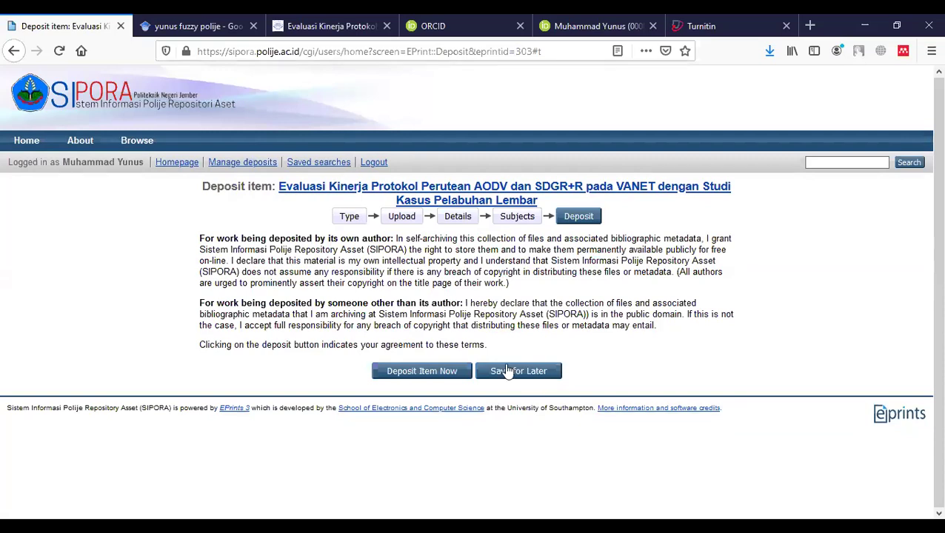
{"action": "left_click", "coordinate": [421, 377]}
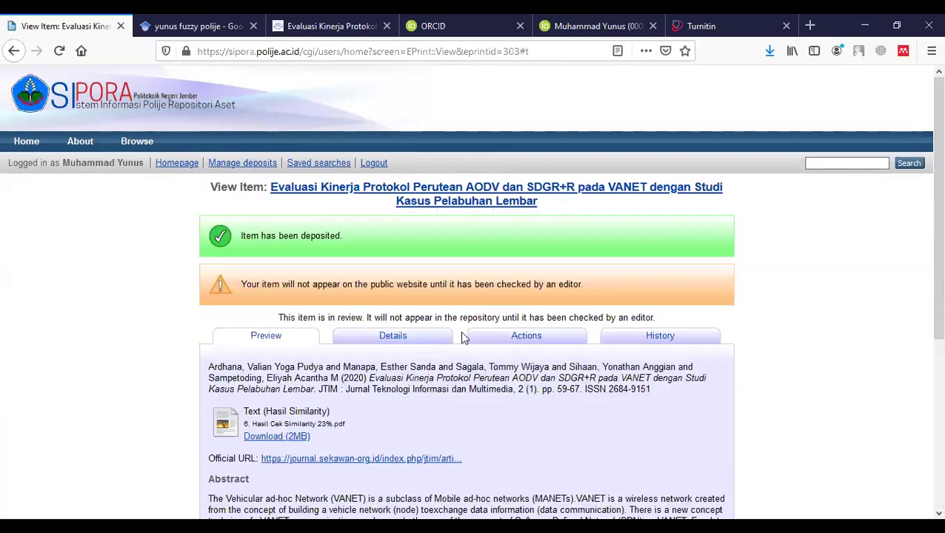
Read the notice about the editor's check and review the preview of the deposited item
{"action": "scroll", "coordinate": [437, 302], "scroll_direction": "down", "scroll_amount": 1}
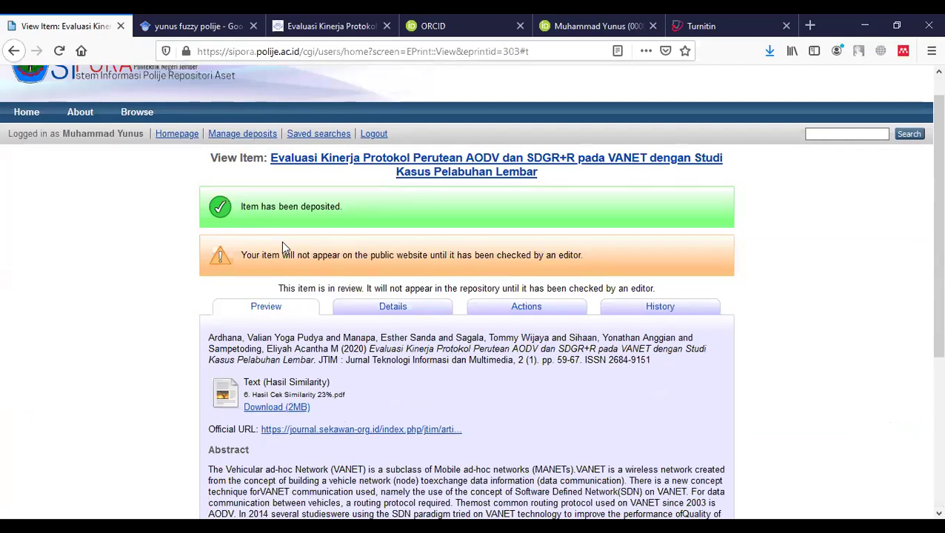
{"action": "left_click_drag", "start_coordinate": [559, 256], "coordinate": [582, 278]}
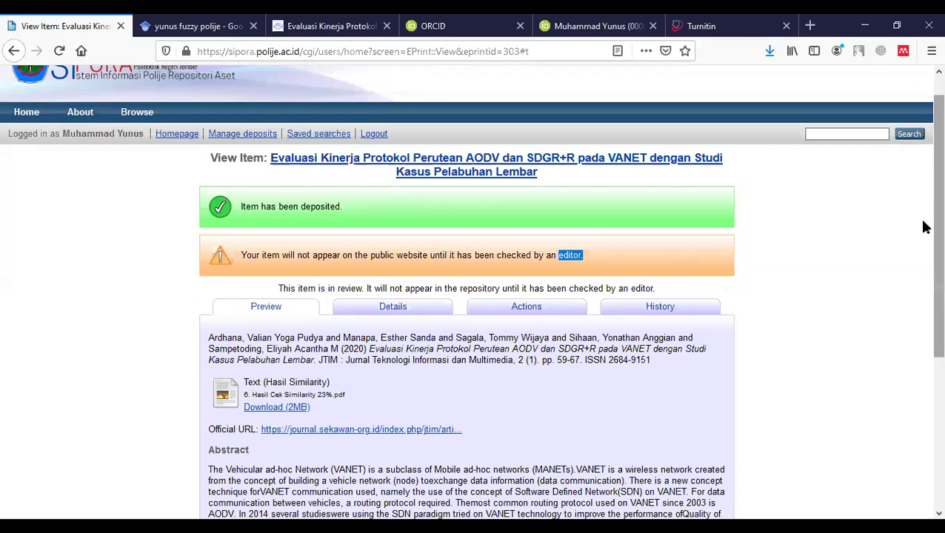
{"action": "scroll", "coordinate": [924, 296], "scroll_direction": "down", "scroll_amount": 3}
{"action": "scroll", "coordinate": [925, 330], "scroll_direction": "down", "scroll_amount": 1}
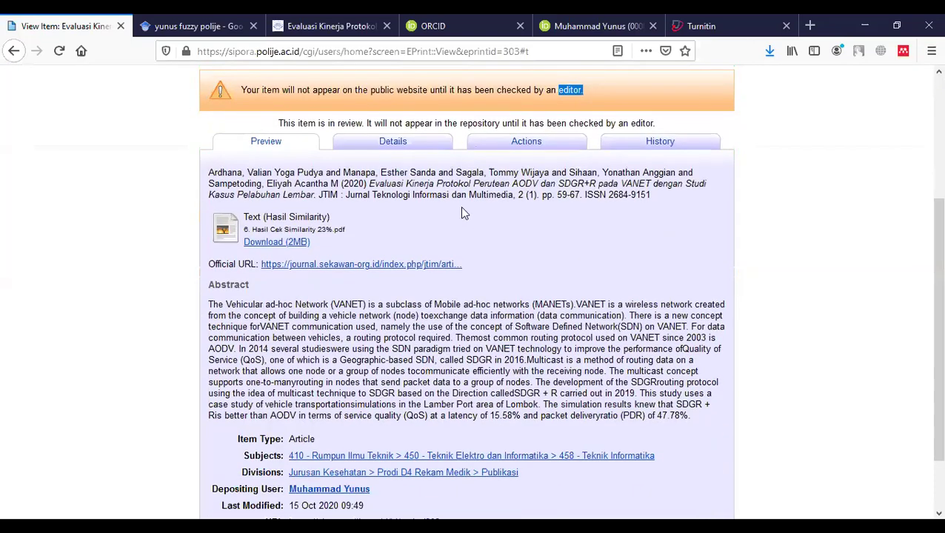
Examine the deposited item's full details, including its type, uploaded document, creators, division and abstract
{"action": "left_click", "coordinate": [394, 142]}
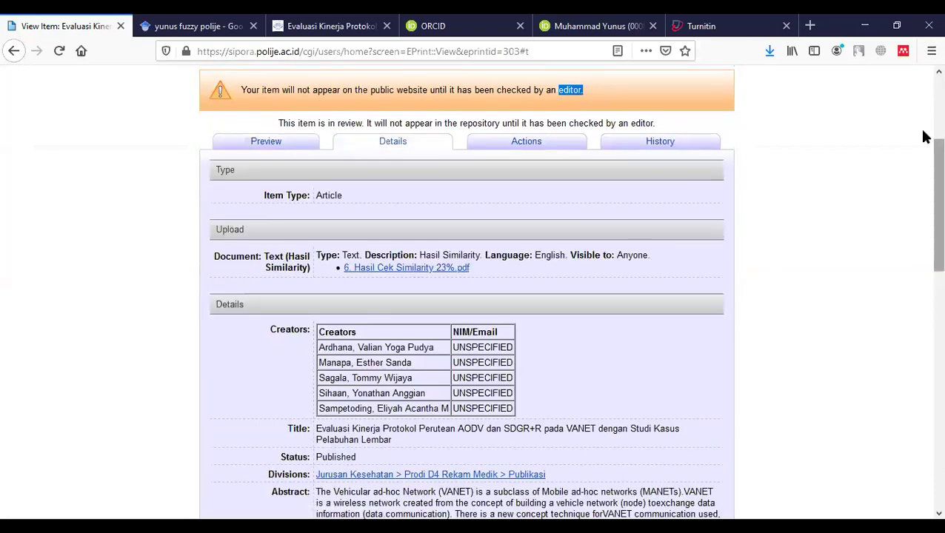
{"action": "scroll", "coordinate": [924, 172], "scroll_direction": "up", "scroll_amount": 1}
{"action": "scroll", "coordinate": [925, 172], "scroll_direction": "down", "scroll_amount": 3}
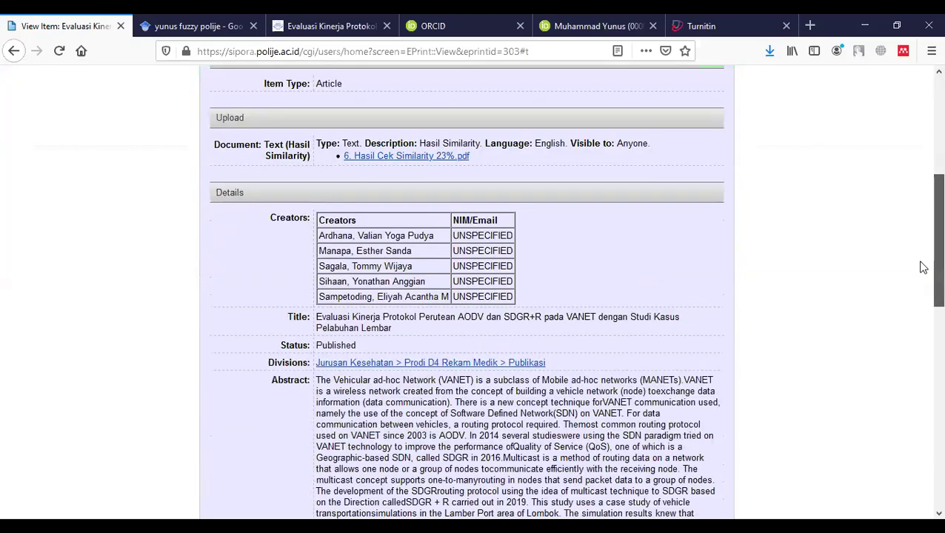
{"action": "scroll", "coordinate": [919, 267], "scroll_direction": "down", "scroll_amount": 6}
{"action": "scroll", "coordinate": [924, 144], "scroll_direction": "up", "scroll_amount": 10}
{"action": "scroll", "coordinate": [925, 144], "scroll_direction": "up", "scroll_amount": 1}
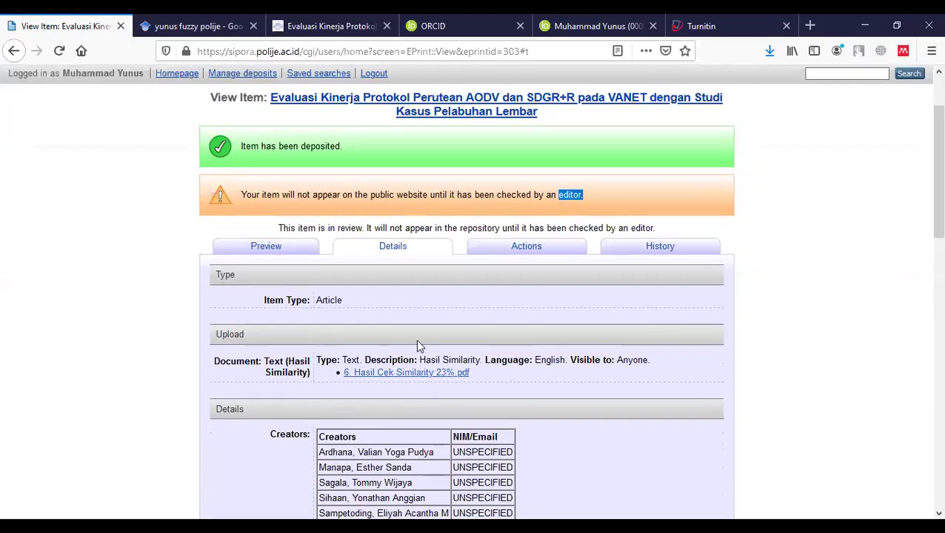
{"action": "scroll", "coordinate": [922, 222], "scroll_direction": "down", "scroll_amount": 4}
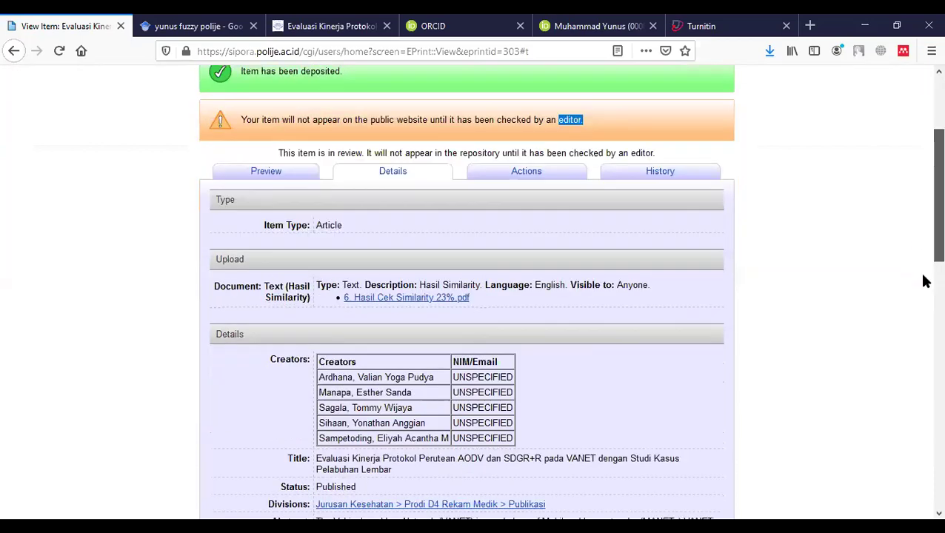
{"action": "scroll", "coordinate": [924, 249], "scroll_direction": "up", "scroll_amount": 2}
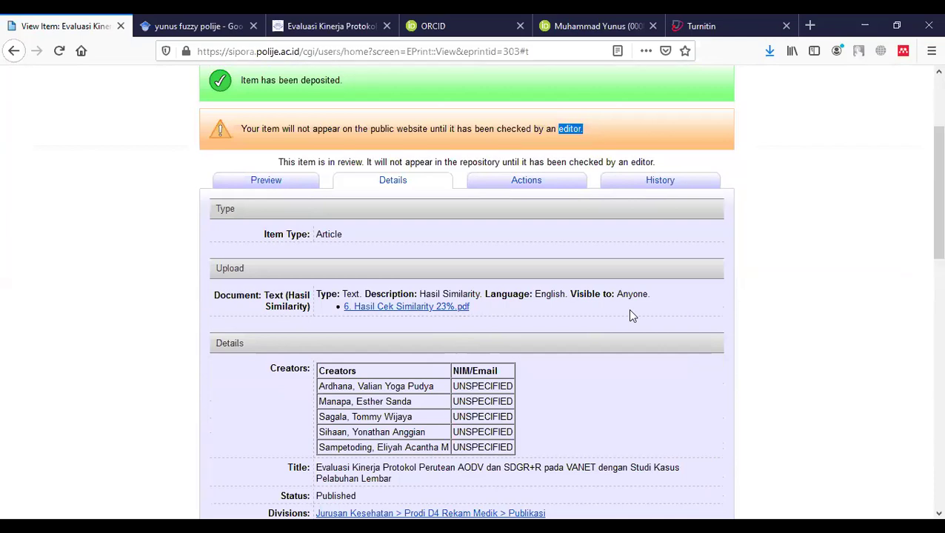
Finish viewing the item and open the Manage deposits list to check the article's status
{"action": "left_click", "coordinate": [775, 207]}
{"action": "scroll", "coordinate": [928, 194], "scroll_direction": "up", "scroll_amount": 3}
{"action": "scroll", "coordinate": [925, 307], "scroll_direction": "down", "scroll_amount": 1}
{"action": "scroll", "coordinate": [925, 307], "scroll_direction": "down", "scroll_amount": 5}
{"action": "scroll", "coordinate": [925, 222], "scroll_direction": "up", "scroll_amount": 6}
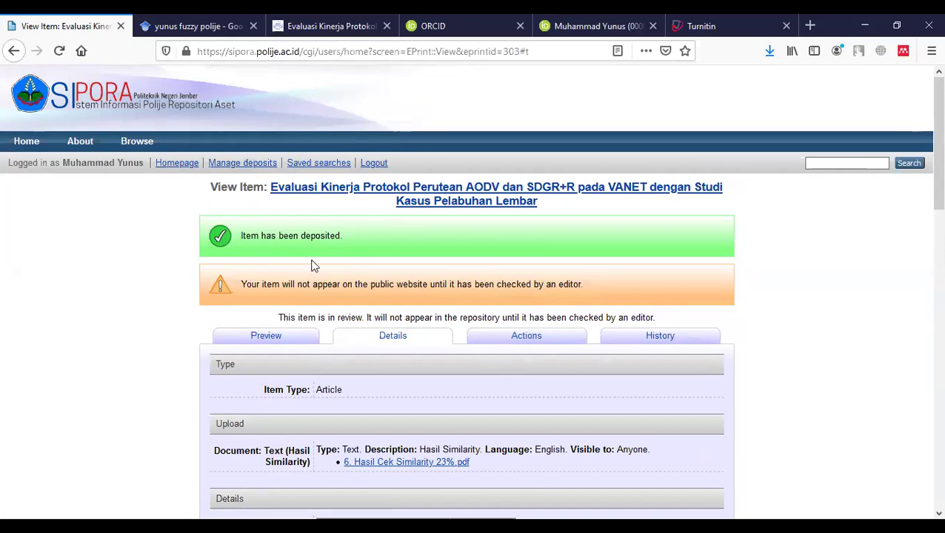
{"action": "left_click", "coordinate": [249, 167]}
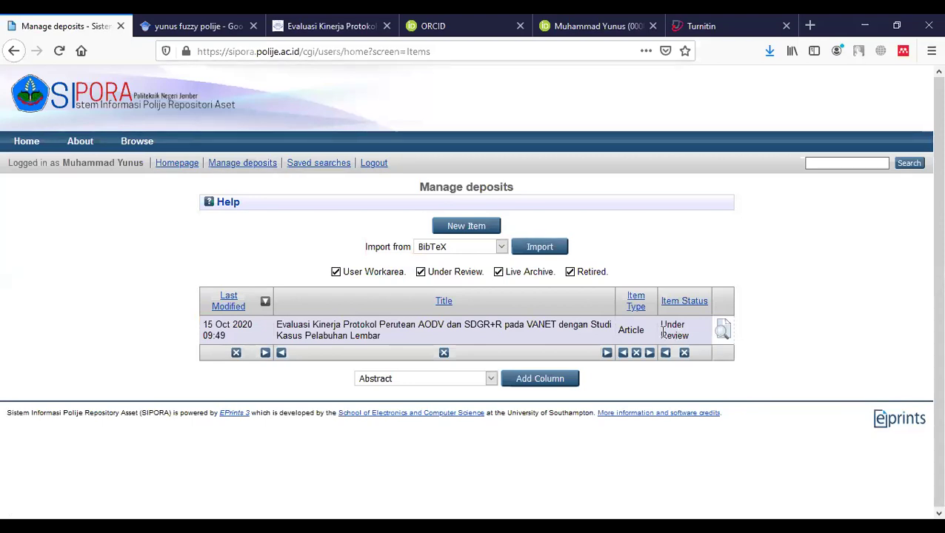
Check the review status of the deposited VANET article in the deposits list
{"action": "left_click_drag", "start_coordinate": [659, 326], "coordinate": [690, 338]}
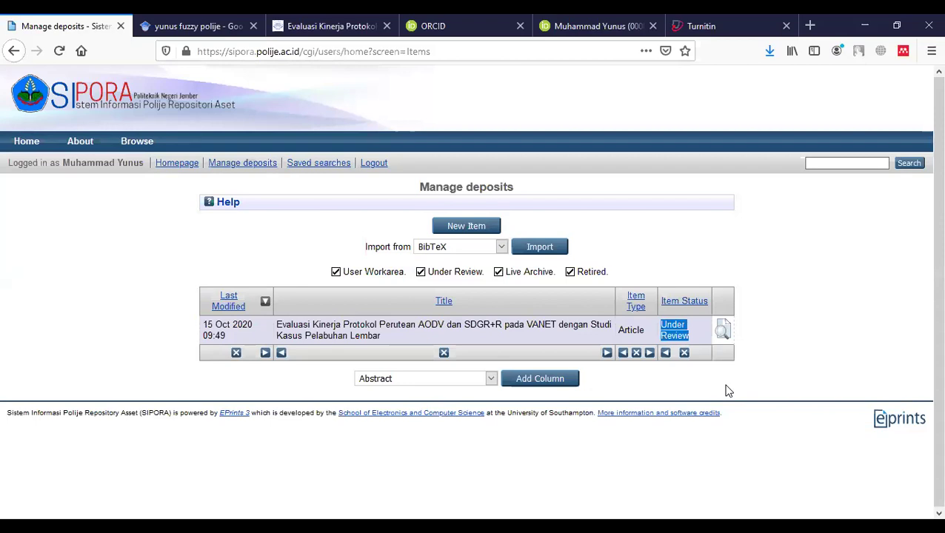
{"action": "left_click", "coordinate": [757, 348]}
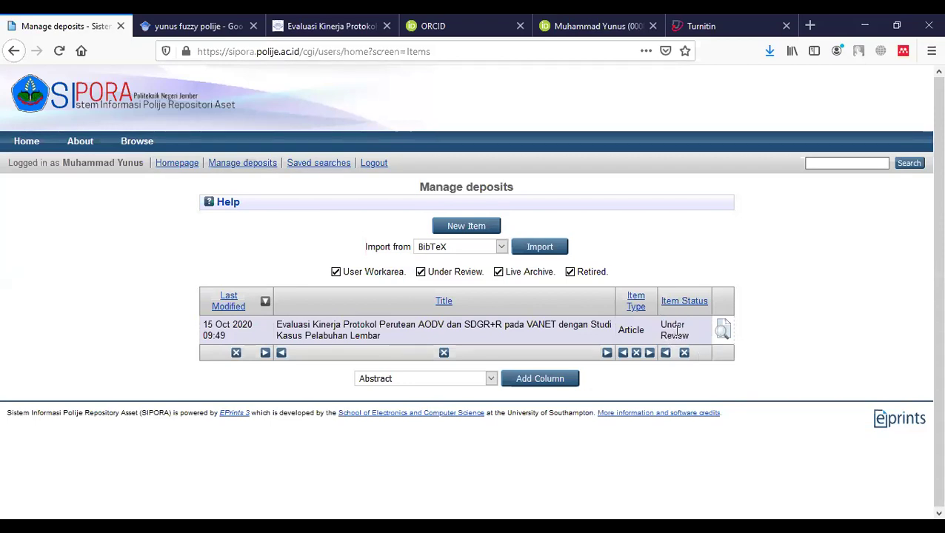
{"action": "left_click_drag", "start_coordinate": [663, 330], "coordinate": [693, 342]}
{"action": "left_click", "coordinate": [747, 333]}
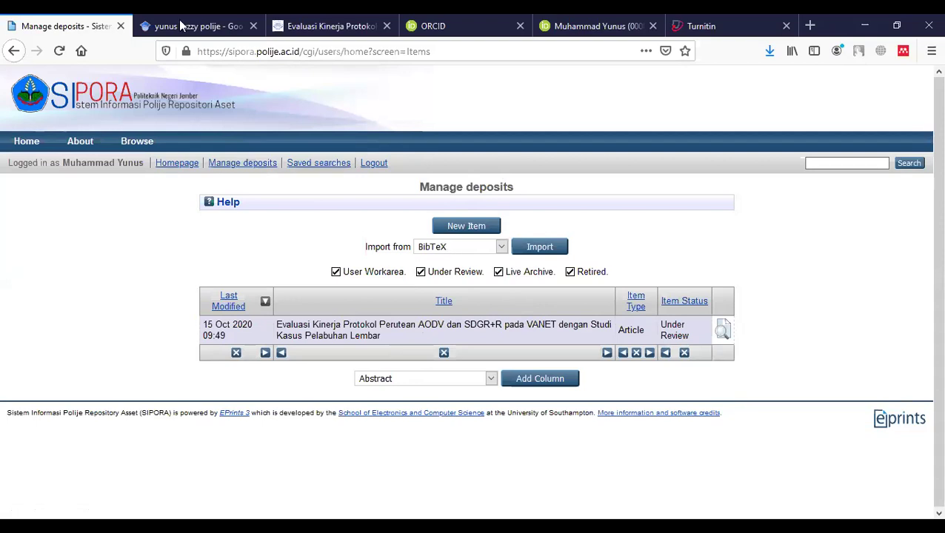
Copy the full BibTeX citation of the article "Penerapan Fuzzy SAW untuk Rekomendasi Penentuan Penerima Bantuan Pembangunan Rumah Tidak Layak Huni" from Google Scholar
{"action": "left_click", "coordinate": [216, 29]}
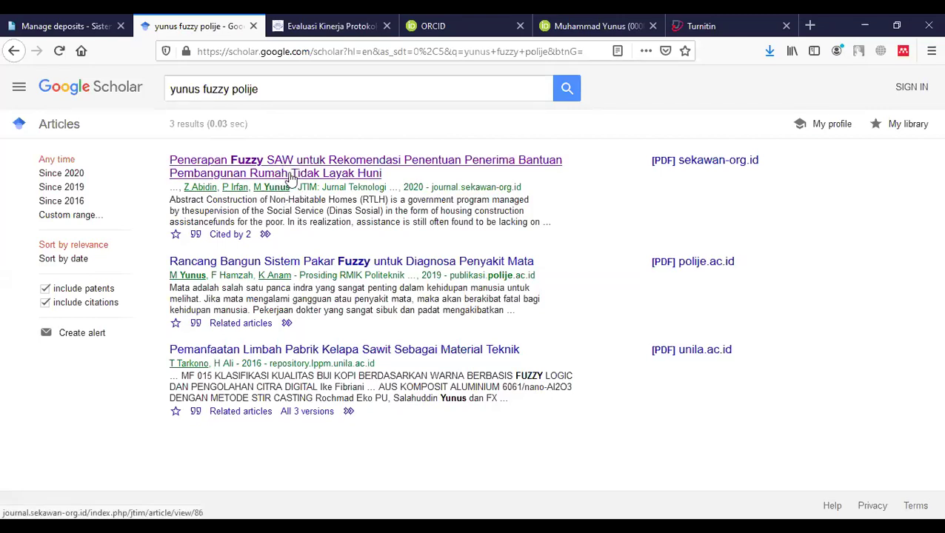
{"action": "left_click", "coordinate": [196, 236]}
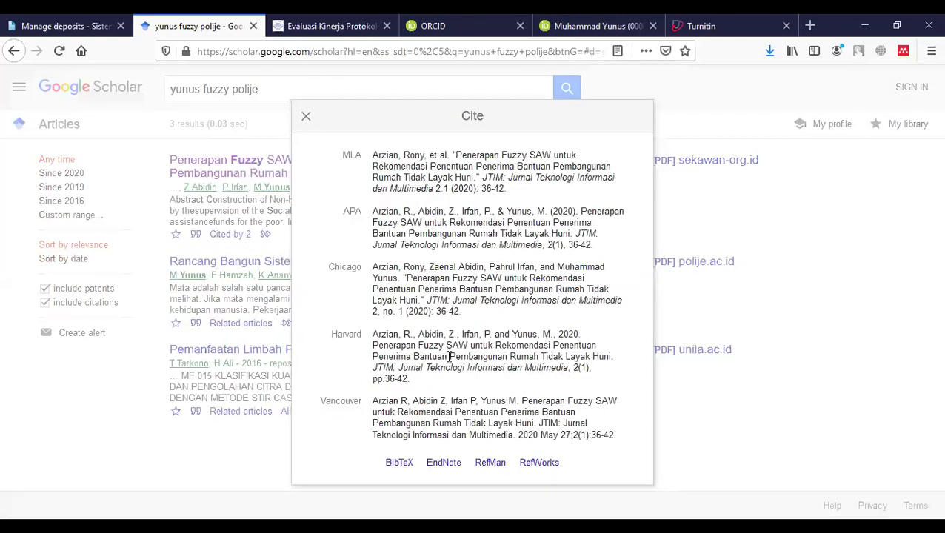
{"action": "left_click", "coordinate": [400, 464]}
{"action": "left_click", "coordinate": [406, 467]}
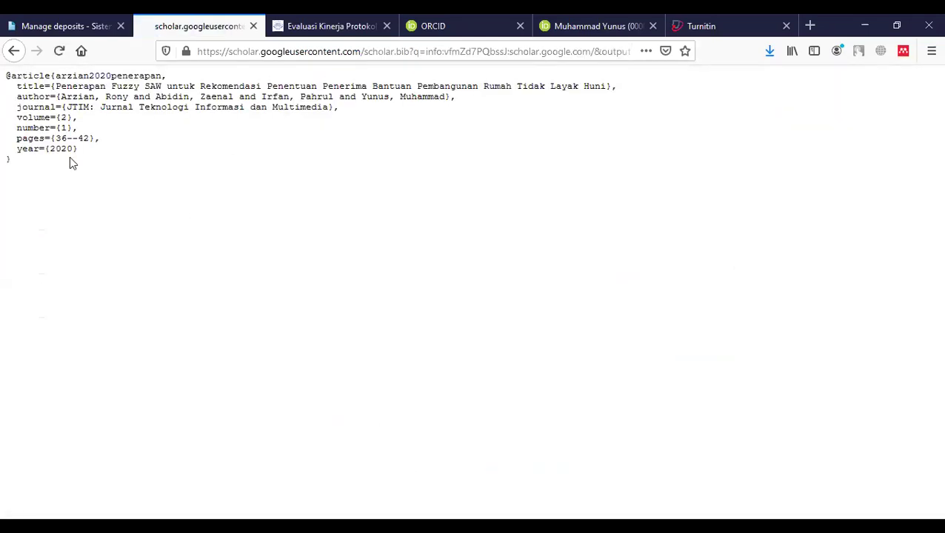
{"action": "left_click_drag", "start_coordinate": [7, 77], "coordinate": [33, 170]}
{"action": "right_click", "coordinate": [57, 104]}
{"action": "left_click", "coordinate": [95, 117]}
Paste the copied citation into SIPORA's BibTeX import, test it without importing, and import the item
{"action": "left_click", "coordinate": [65, 26]}
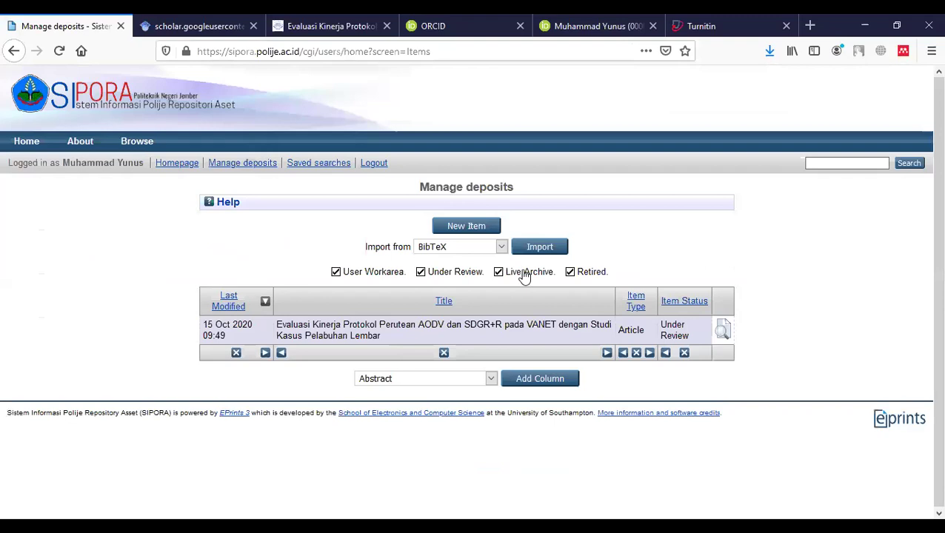
{"action": "left_click", "coordinate": [537, 253]}
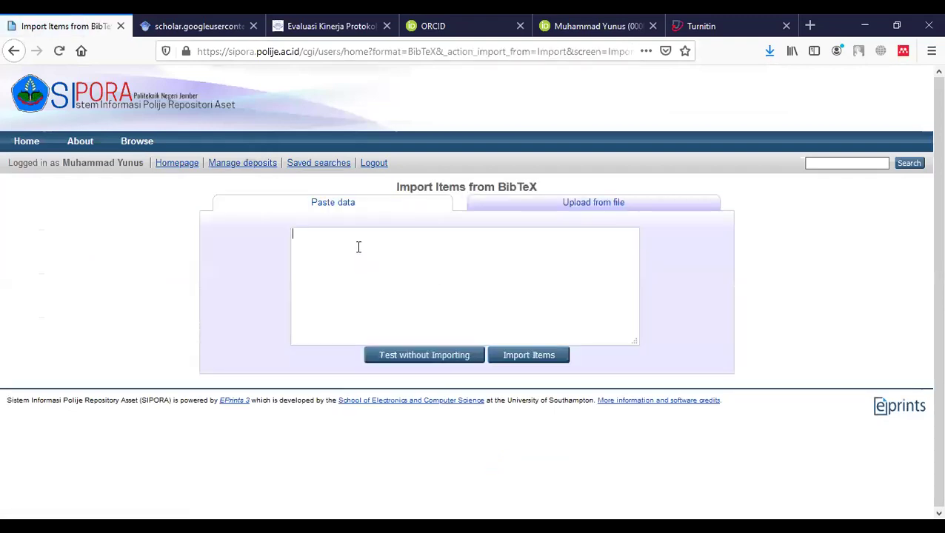
{"action": "left_click", "coordinate": [358, 247]}
{"action": "key", "text": "ctrl+v"}
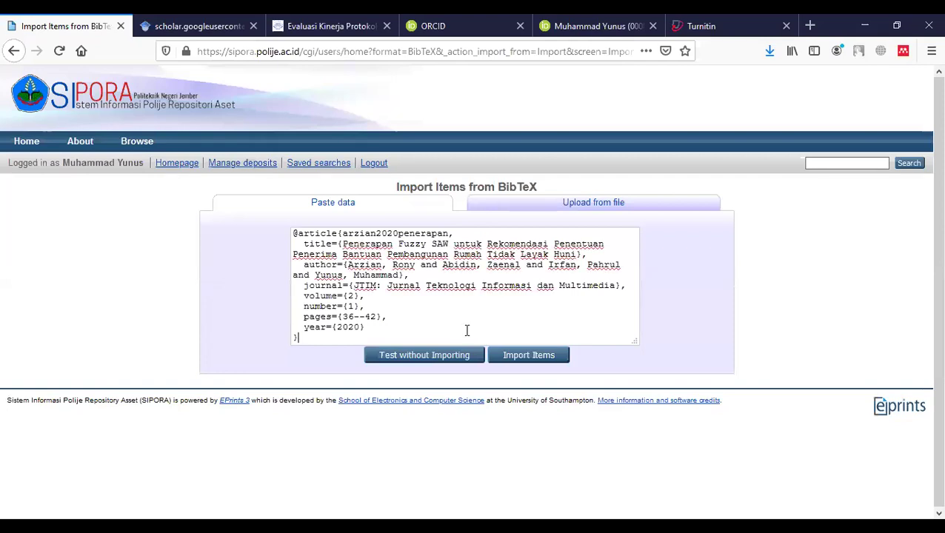
{"action": "left_click", "coordinate": [438, 357]}
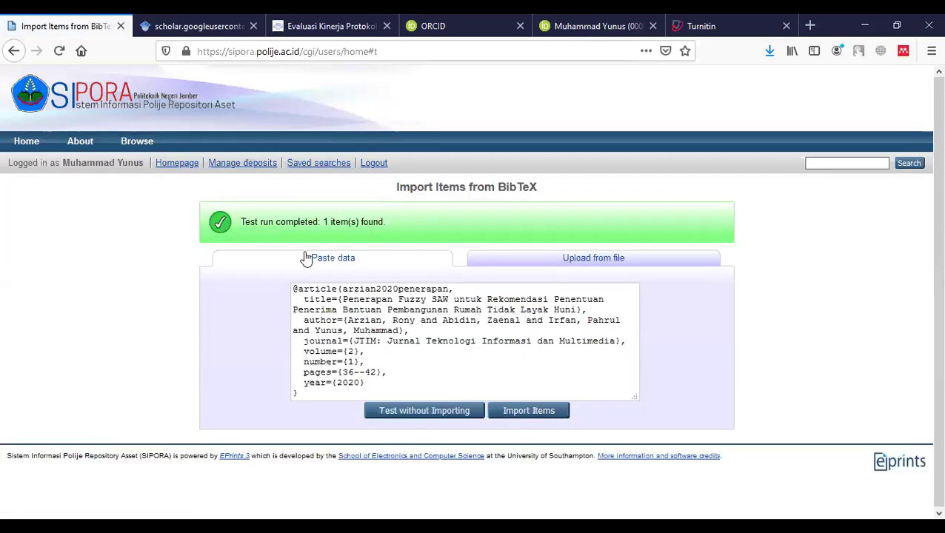
{"action": "left_click", "coordinate": [543, 419]}
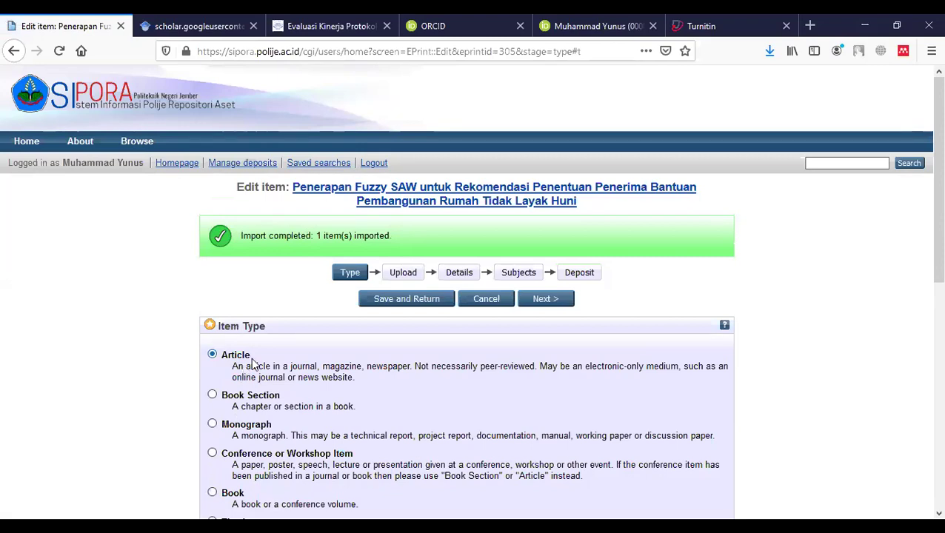
Review the imported article's title, abstract and creators in the Details stage
{"action": "left_click", "coordinate": [462, 274]}
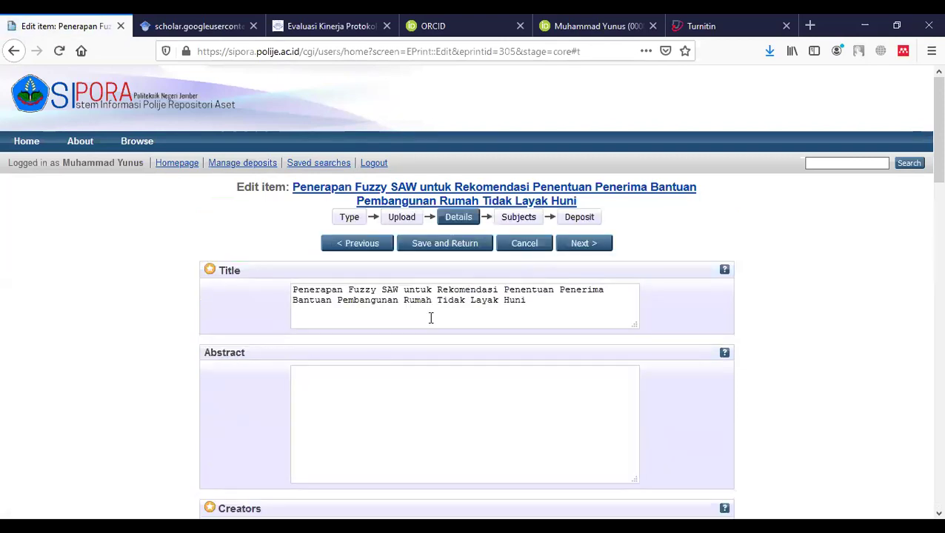
{"action": "scroll", "coordinate": [924, 236], "scroll_direction": "down", "scroll_amount": 2}
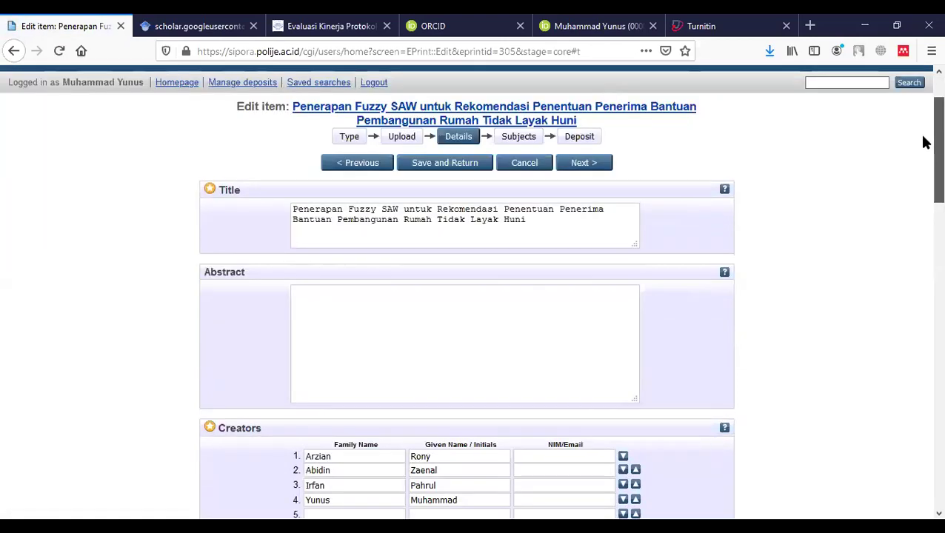
{"action": "scroll", "coordinate": [923, 143], "scroll_direction": "up", "scroll_amount": 2}
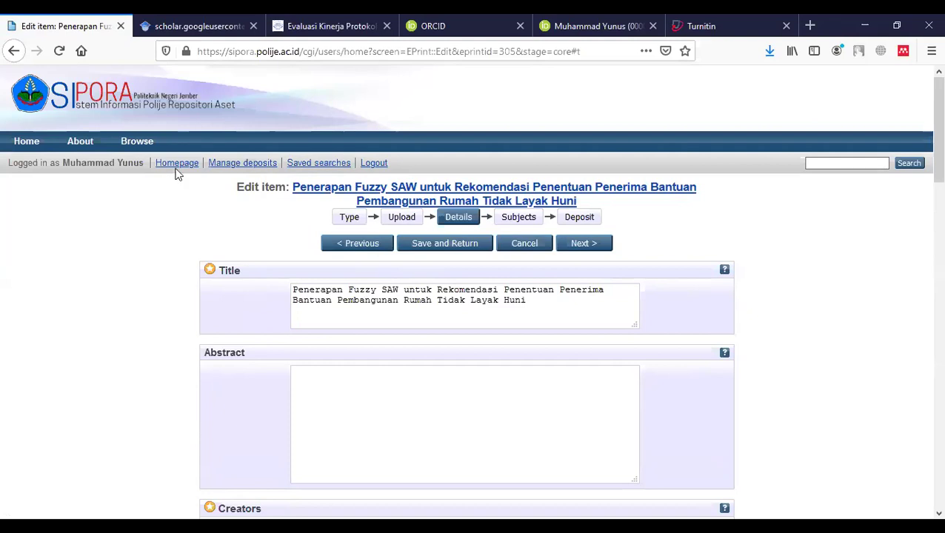
Return to the Manage deposits list and check the imported Fuzzy SAW article's status and available actions
{"action": "left_click", "coordinate": [227, 165]}
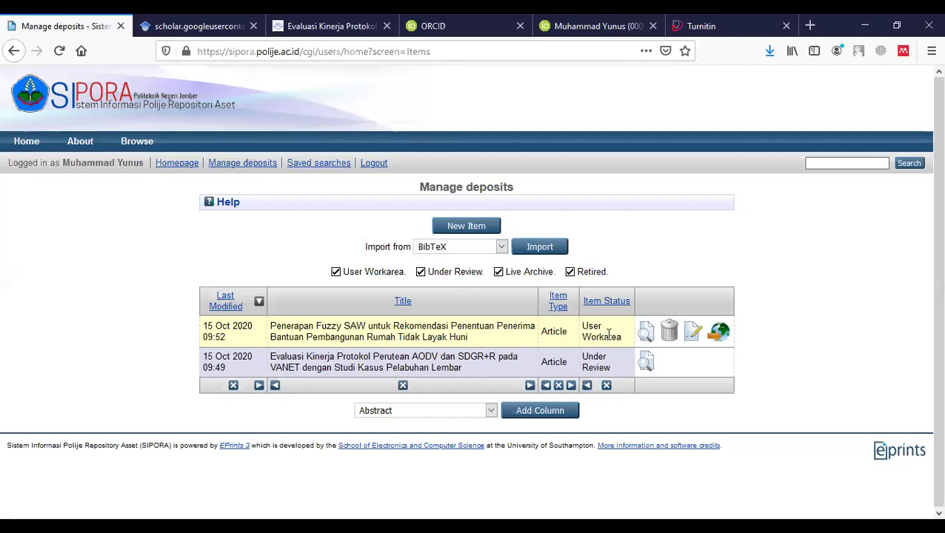
{"action": "left_click_drag", "start_coordinate": [586, 327], "coordinate": [628, 340]}
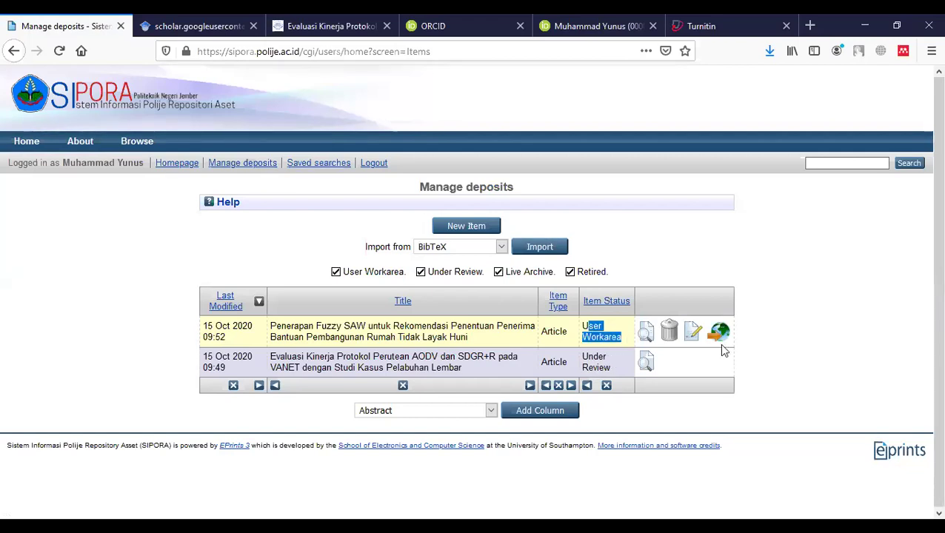
{"action": "left_click", "coordinate": [690, 339]}
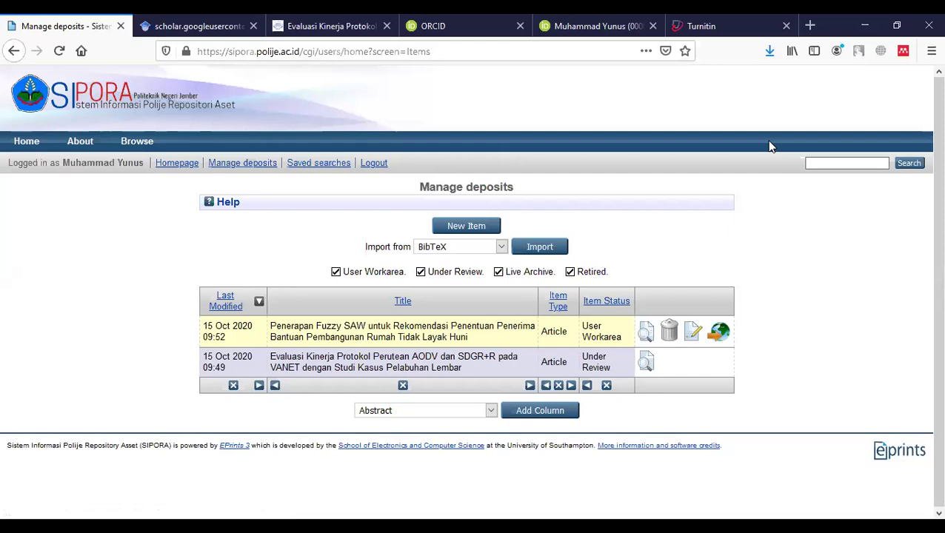
{"action": "left_click", "coordinate": [324, 25]}
{"action": "left_click", "coordinate": [180, 27]}
{"action": "left_click", "coordinate": [87, 28]}
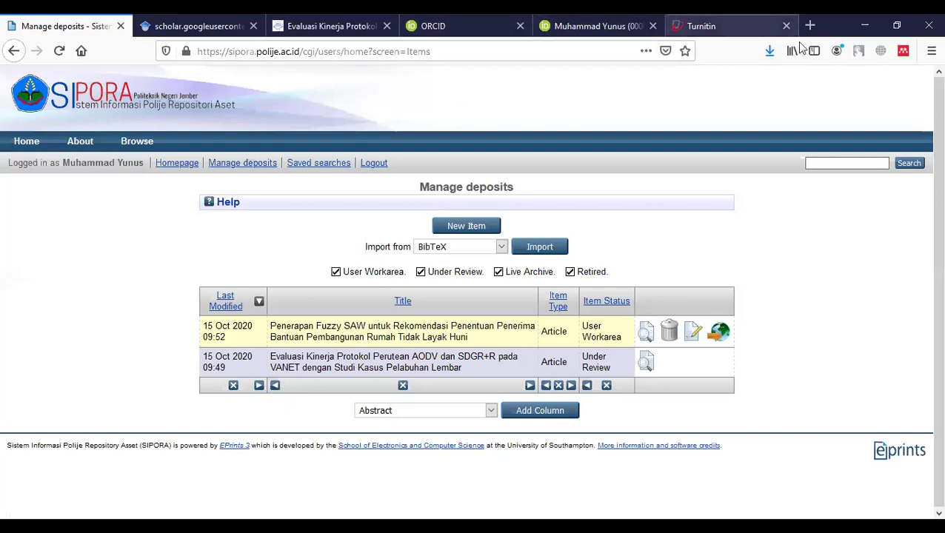
Search the web for "rama ristekbrin" in a new tab and open the RAMA Repository site
{"action": "left_click", "coordinate": [809, 26]}
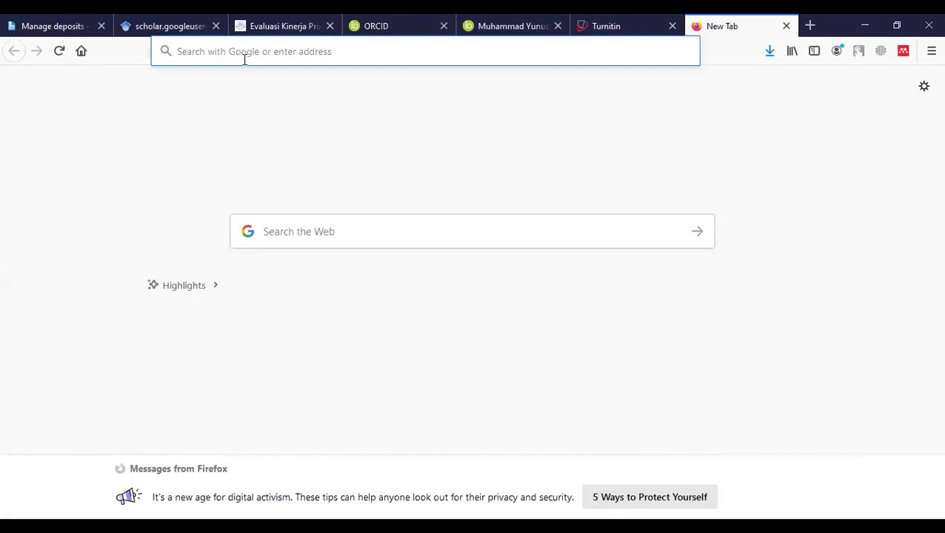
{"action": "type", "text": "ra"}
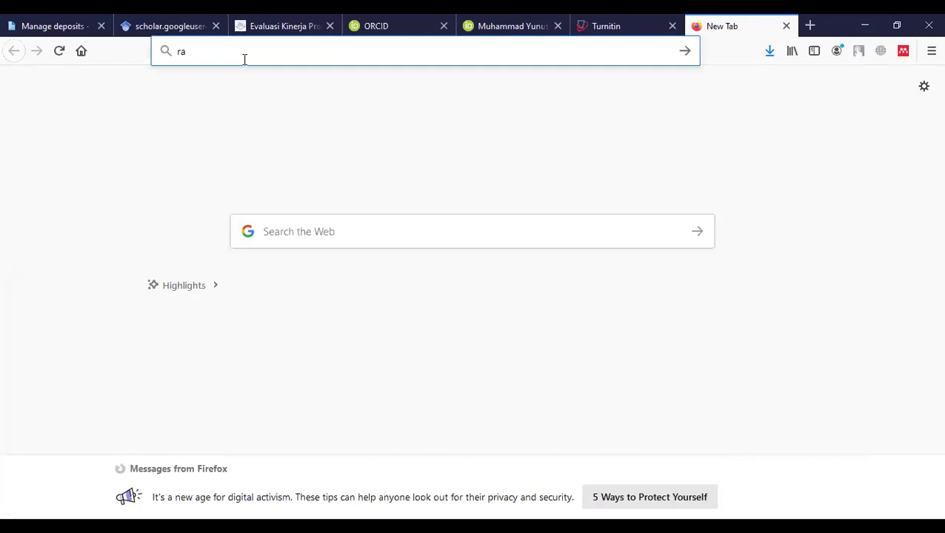
{"action": "type", "text": "ma ristekbri"}
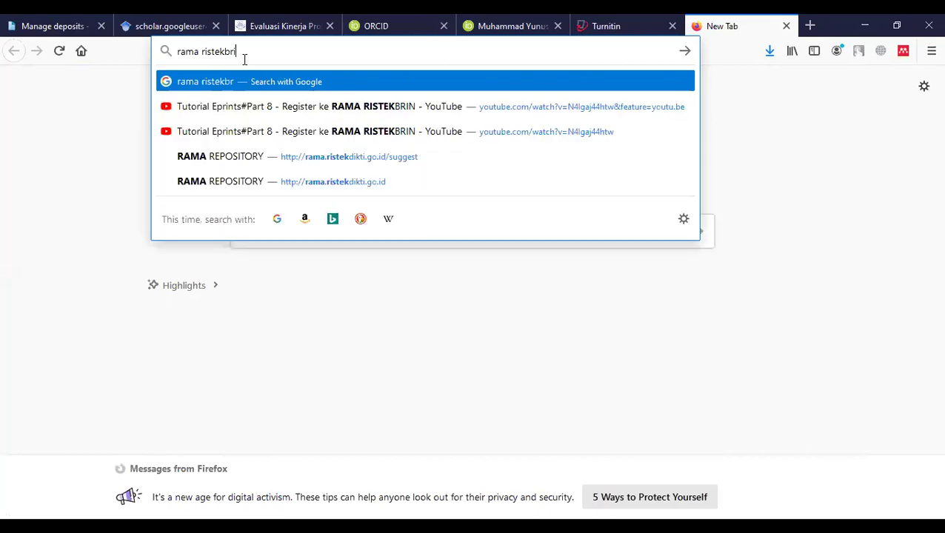
{"action": "type", "text": "n"}
{"action": "key", "text": "Return"}
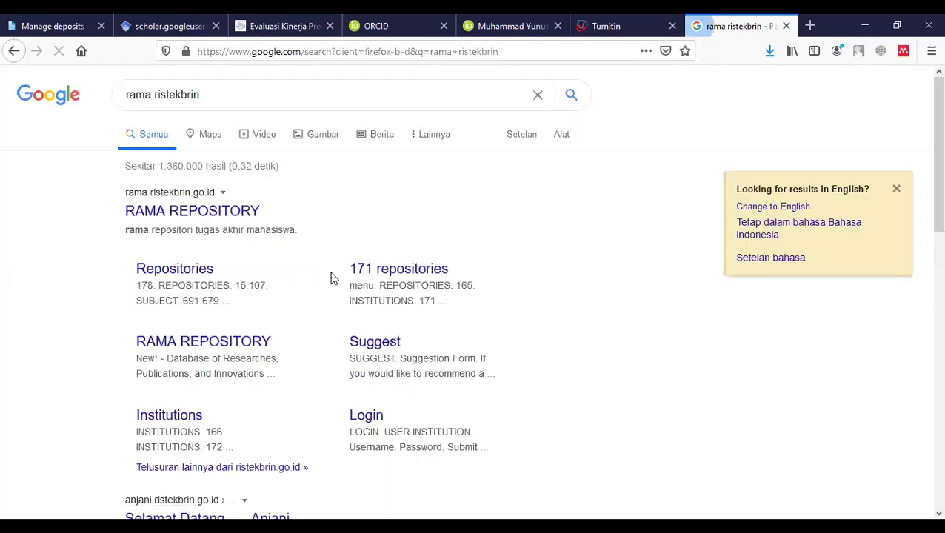
{"action": "left_click", "coordinate": [221, 215]}
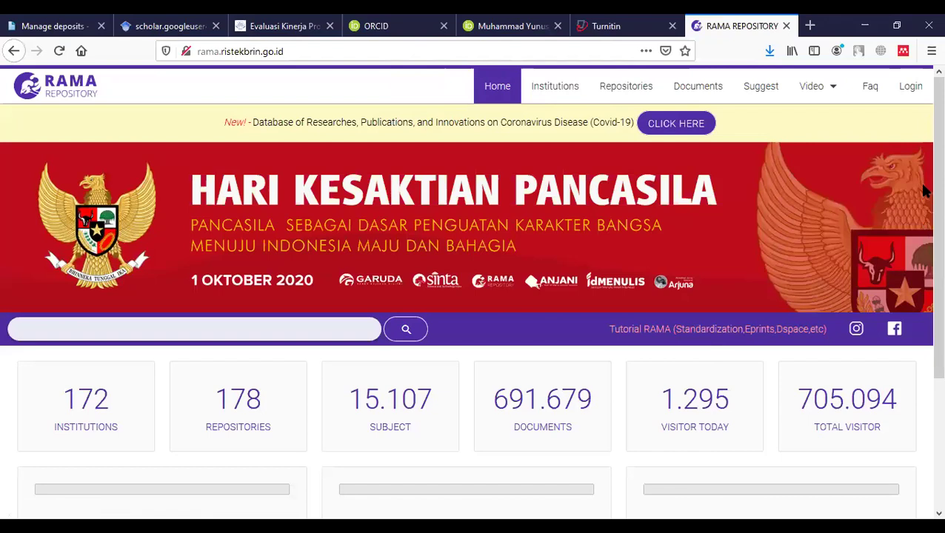
Open RAMA's list of institutions, search it for "jember" and review the matching institutions
{"action": "scroll", "coordinate": [925, 233], "scroll_direction": "down", "scroll_amount": 1}
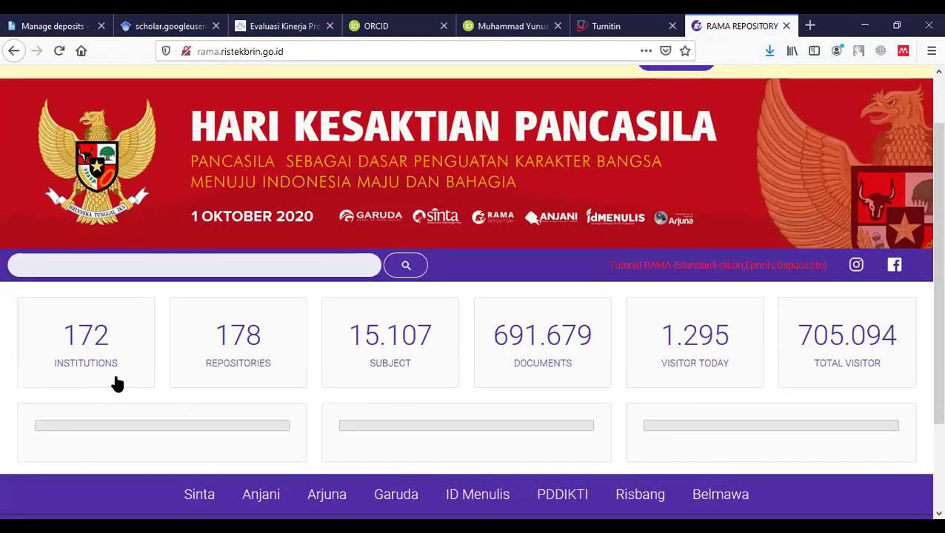
{"action": "left_click", "coordinate": [106, 366]}
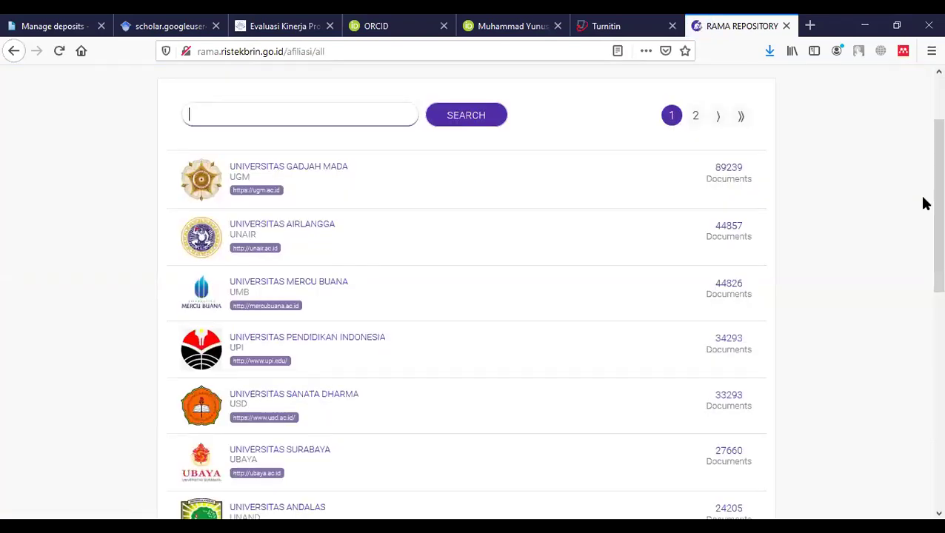
{"action": "type", "text": "jember"}
{"action": "key", "text": "Return"}
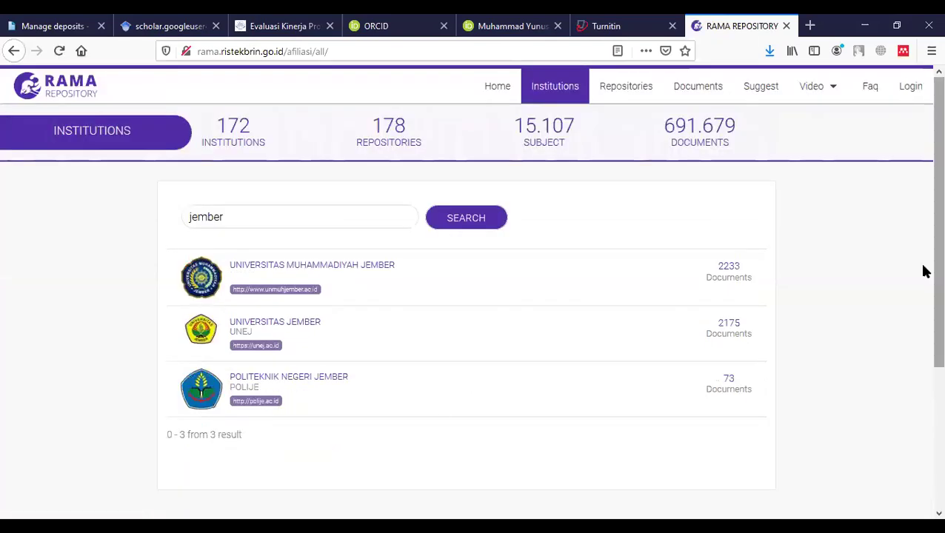
{"action": "scroll", "coordinate": [332, 324], "scroll_direction": "down", "scroll_amount": 2}
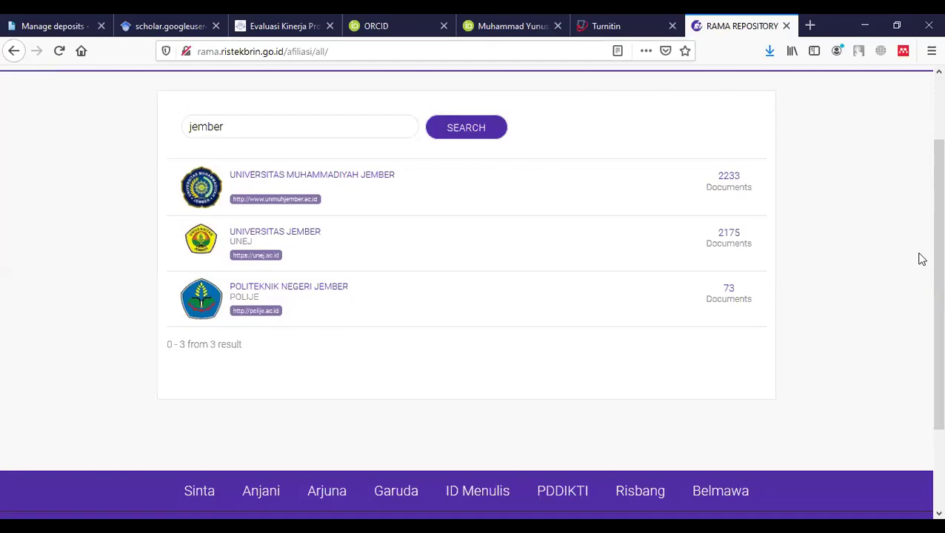
{"action": "scroll", "coordinate": [404, 371], "scroll_direction": "up", "scroll_amount": 2}
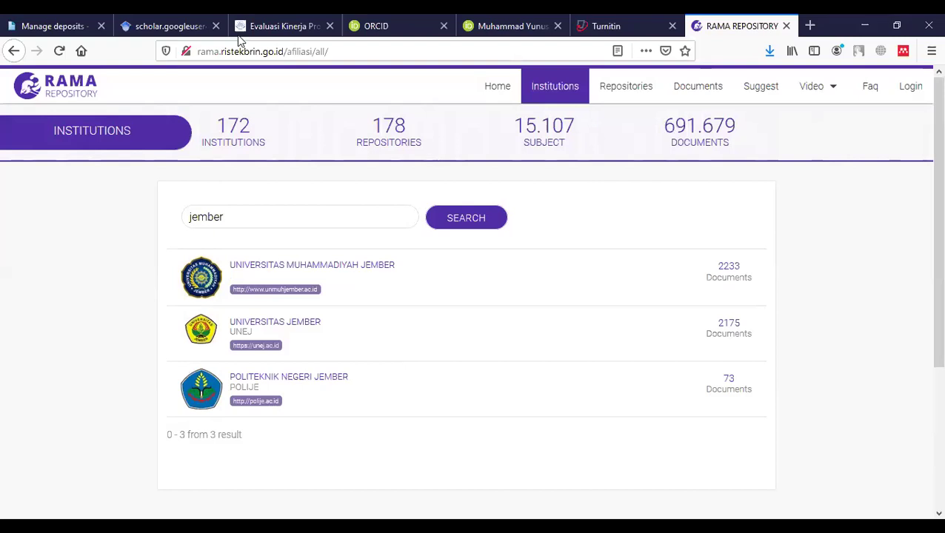
Switch to the JTIM journal site and open its editorial team page
{"action": "left_click", "coordinate": [268, 27]}
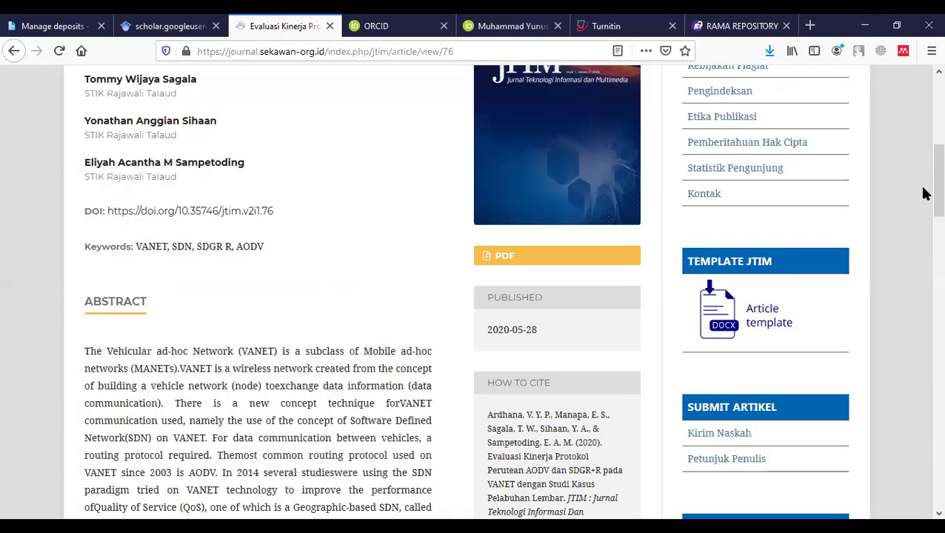
{"action": "left_click", "coordinate": [924, 97]}
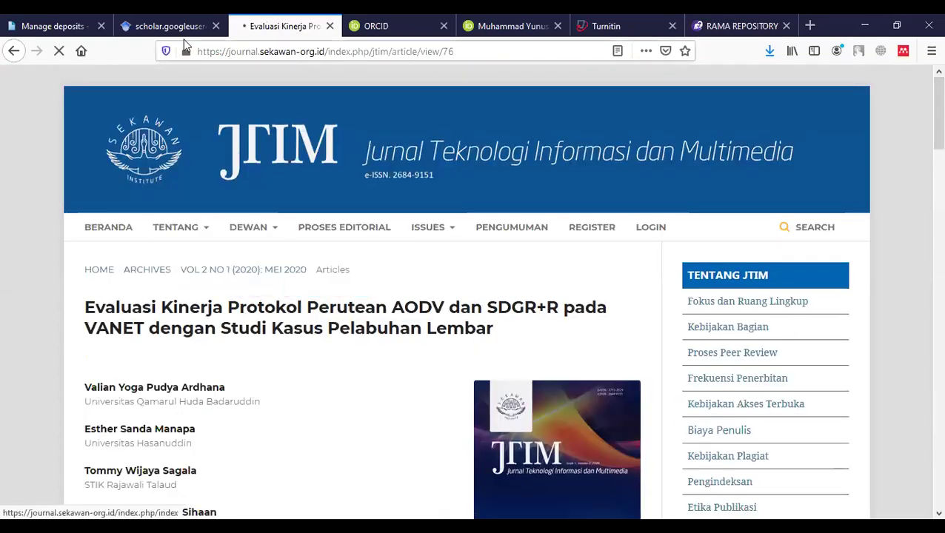
{"action": "left_click", "coordinate": [52, 36]}
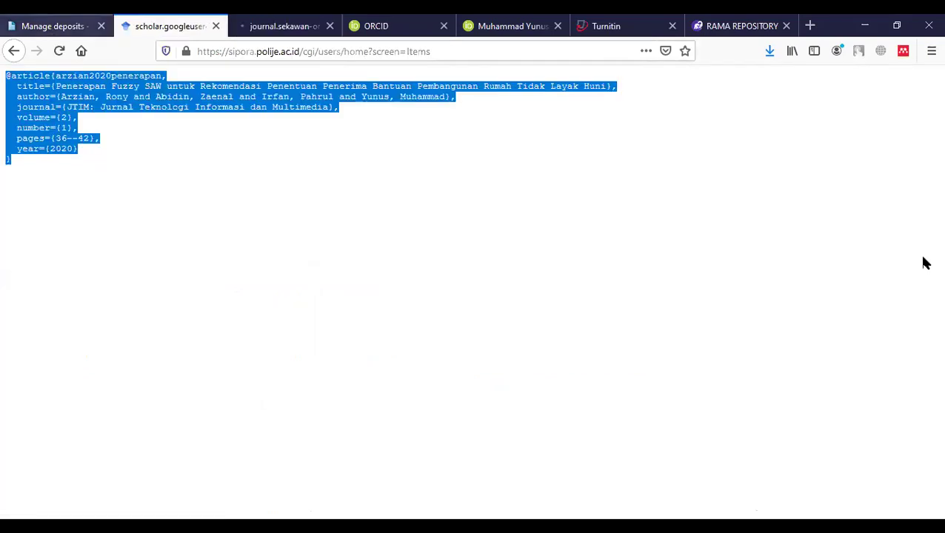
{"action": "key", "text": "ctrl+Tab"}
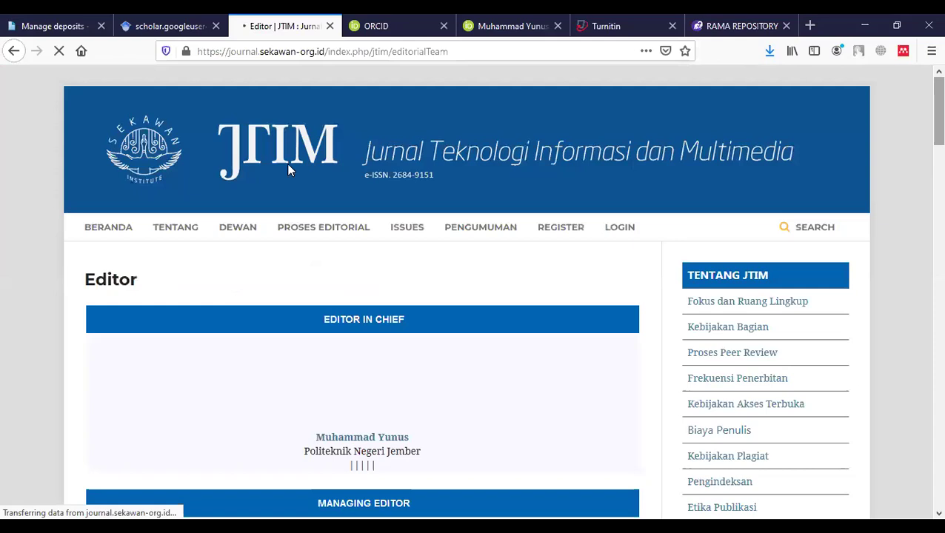
Open the editor in chief's Sinta author profile from the editorial team page and request its Rama Documents
{"action": "scroll", "coordinate": [259, 143], "scroll_direction": "down", "scroll_amount": 3}
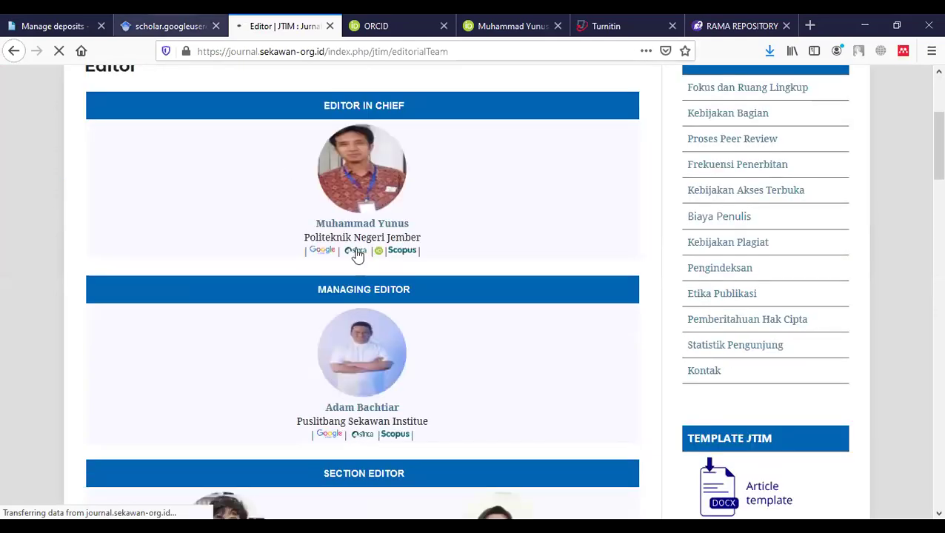
{"action": "left_click_drag", "start_coordinate": [447, 33], "coordinate": [376, 33]}
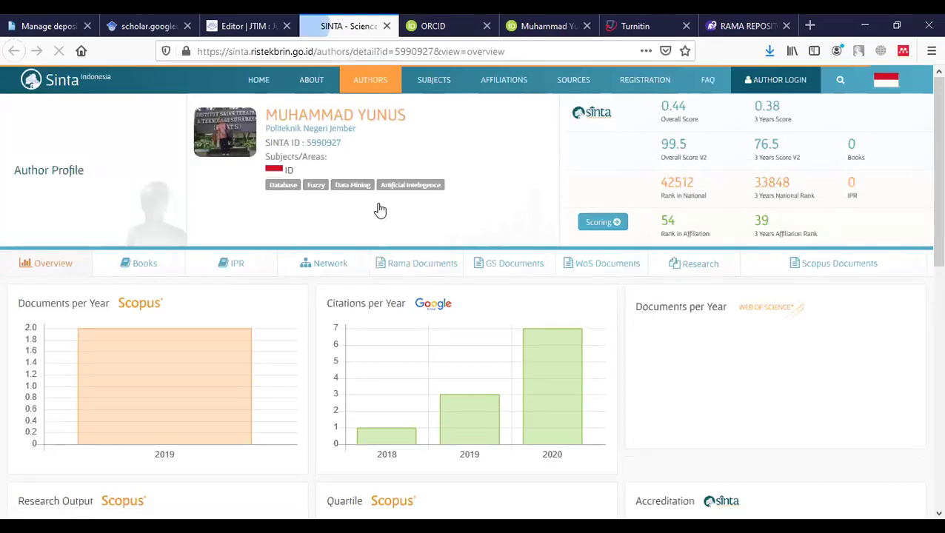
{"action": "scroll", "coordinate": [380, 209], "scroll_direction": "down", "scroll_amount": 1}
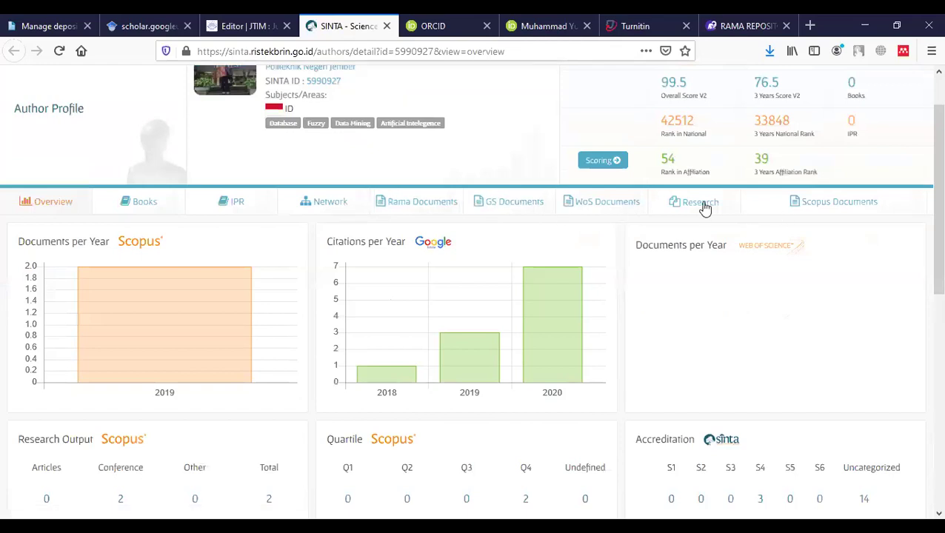
{"action": "left_click", "coordinate": [409, 211]}
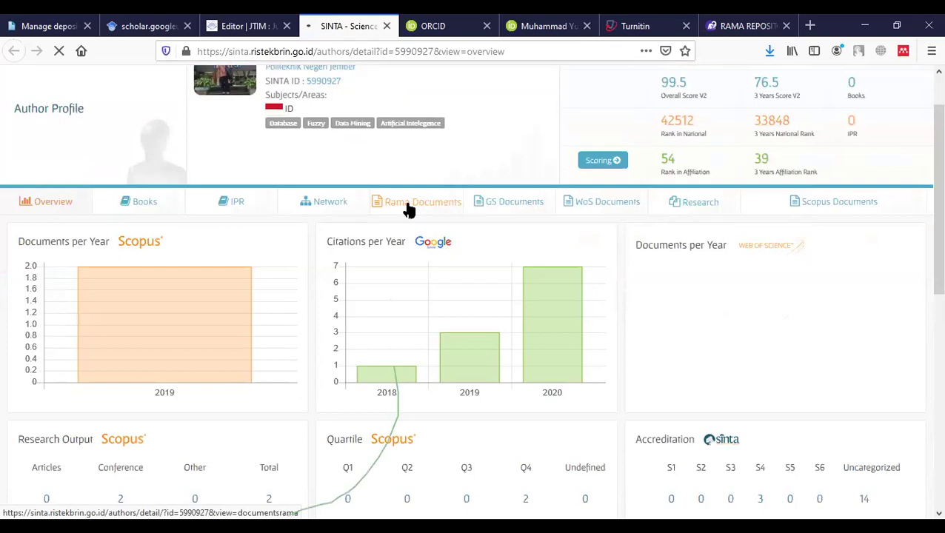